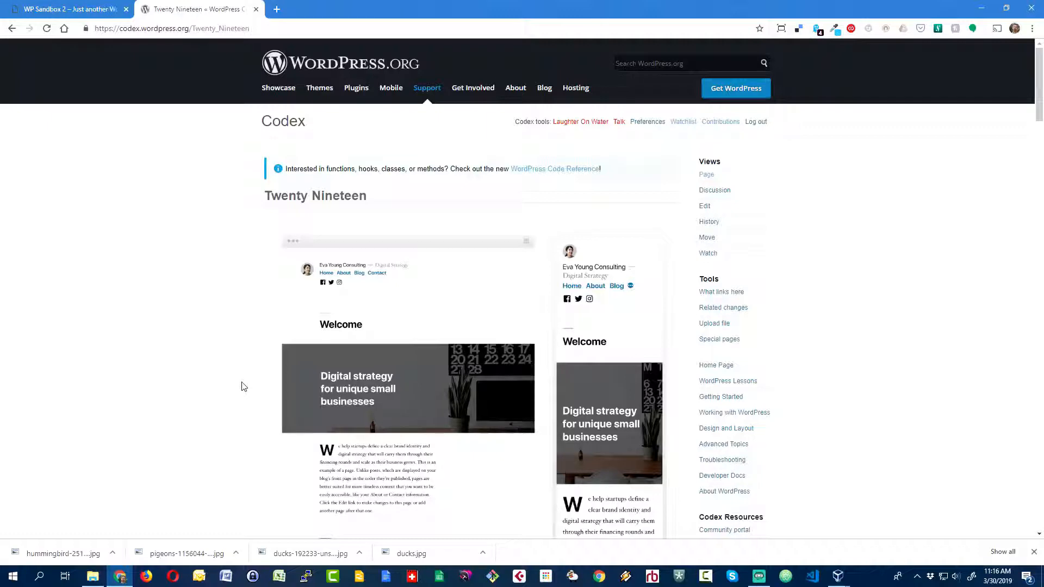
# - Look up the recommended Featured Image size in the Quick Specs of the Twenty Nineteen documentation
pyautogui.scroll(-7, 244, 386)
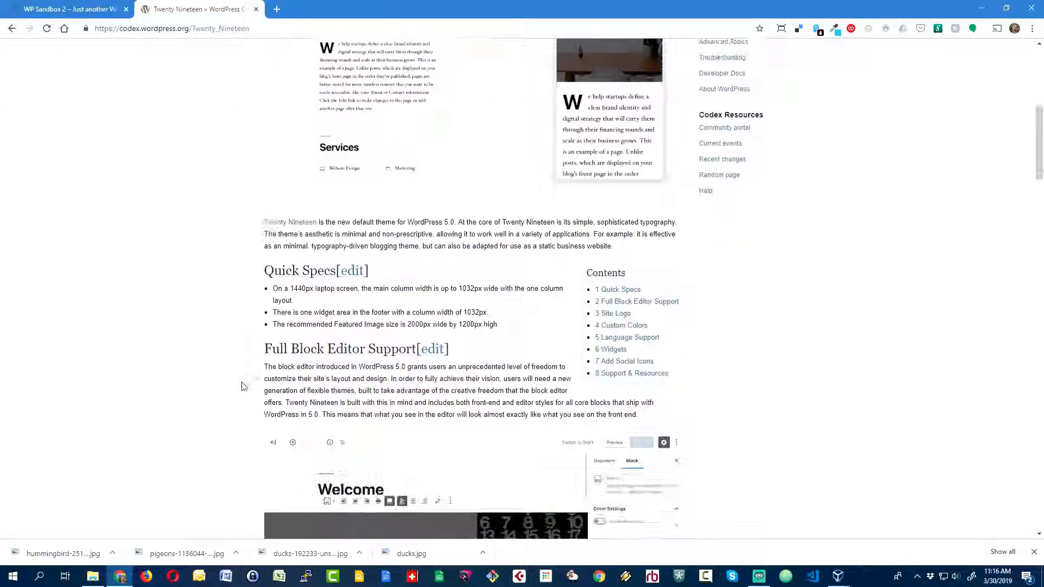
pyautogui.scroll(-1, 244, 386)
pyautogui.moveTo(283, 294); pyautogui.dragTo(489, 298)
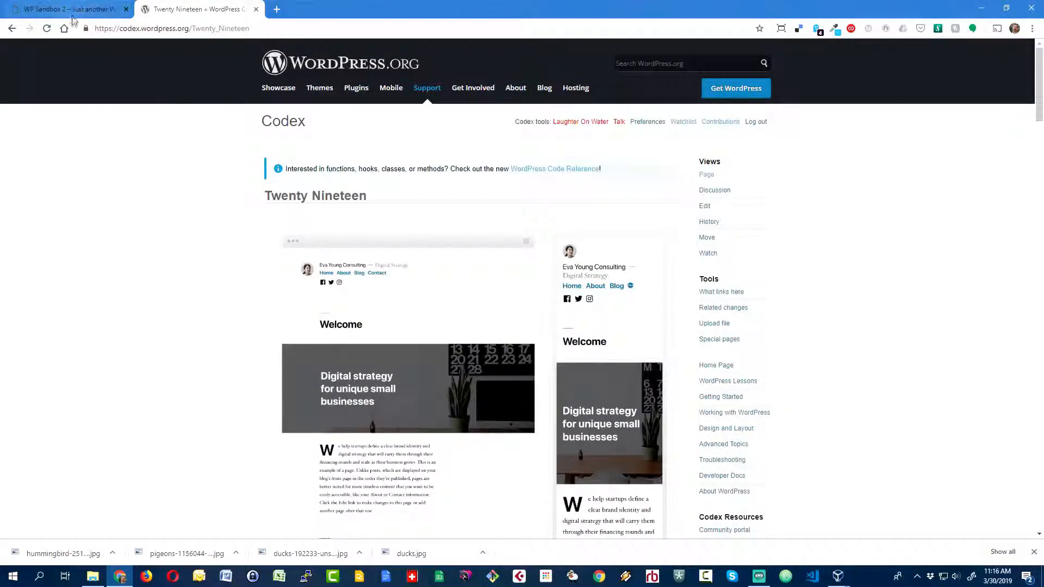
# - Switch to the WP Sandbox 2 site and open its About page for editing
pyautogui.click(73, 20)
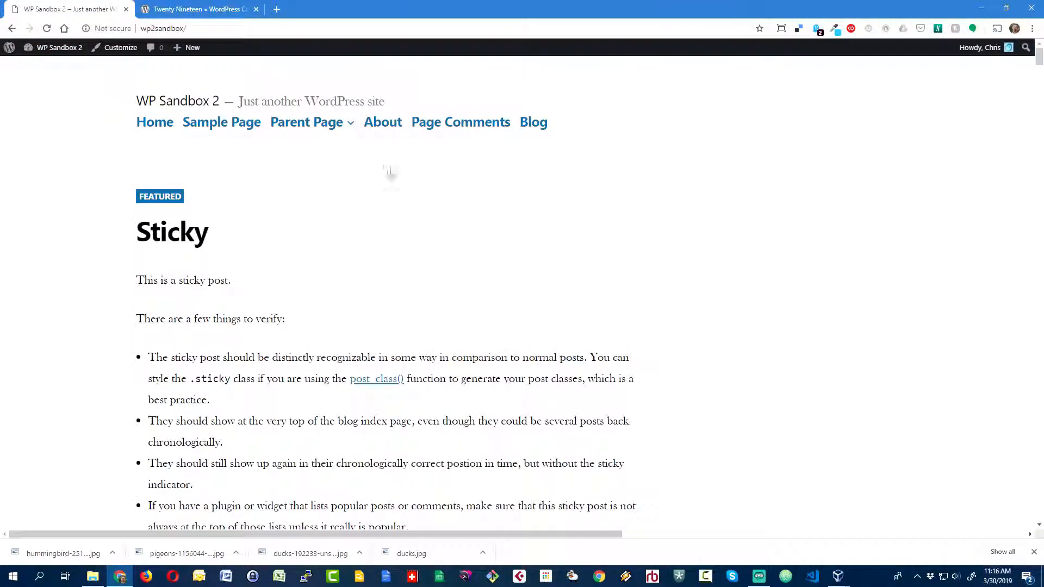
pyautogui.click(381, 128)
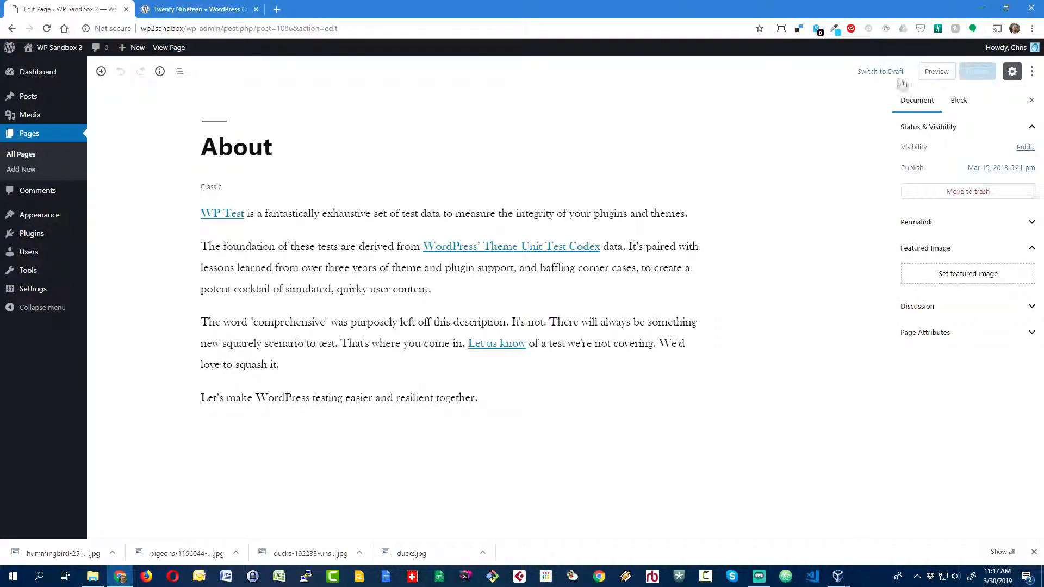
# - Upload ducks-192233-unsplash.jpg from the example images folder as a featured image candidate for the About page
pyautogui.click(958, 280)
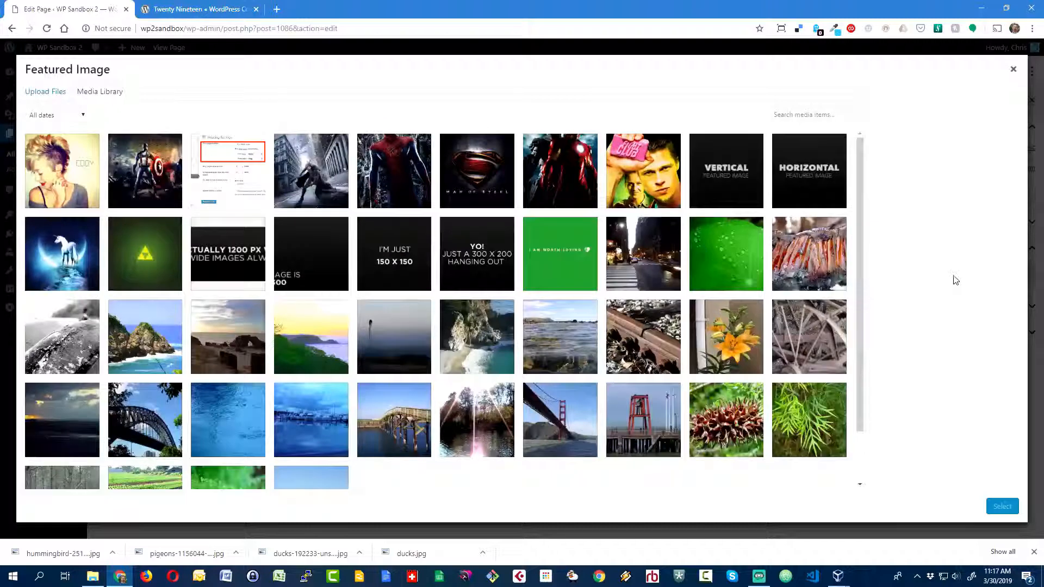
pyautogui.click(32, 97)
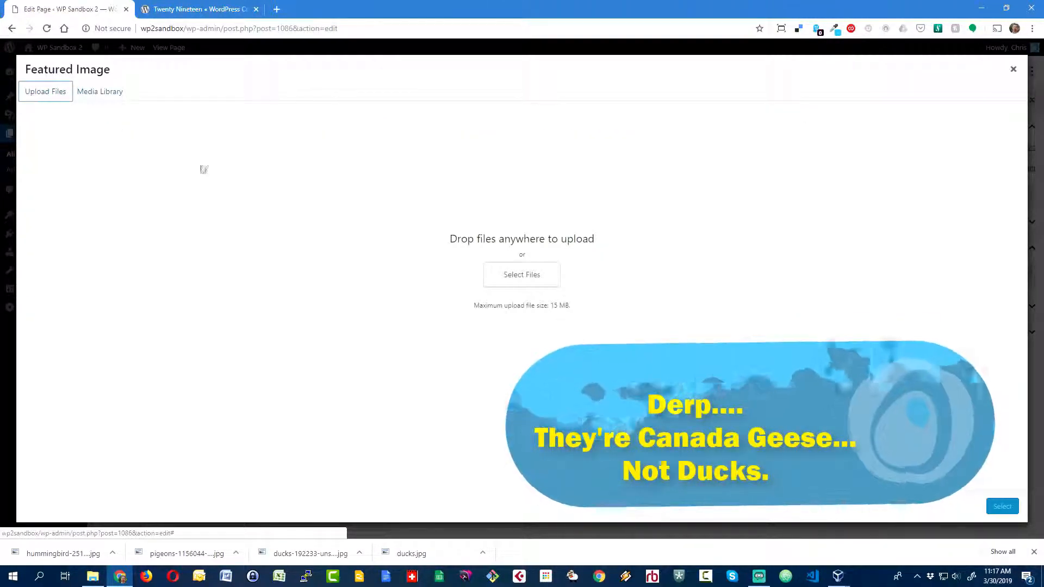
pyautogui.click(510, 275)
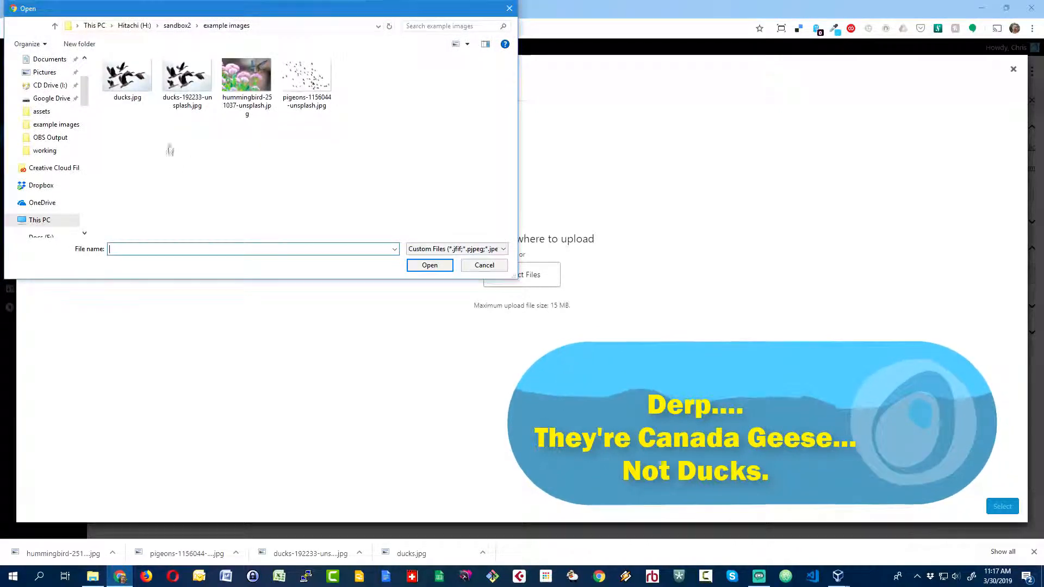
pyautogui.click(174, 79)
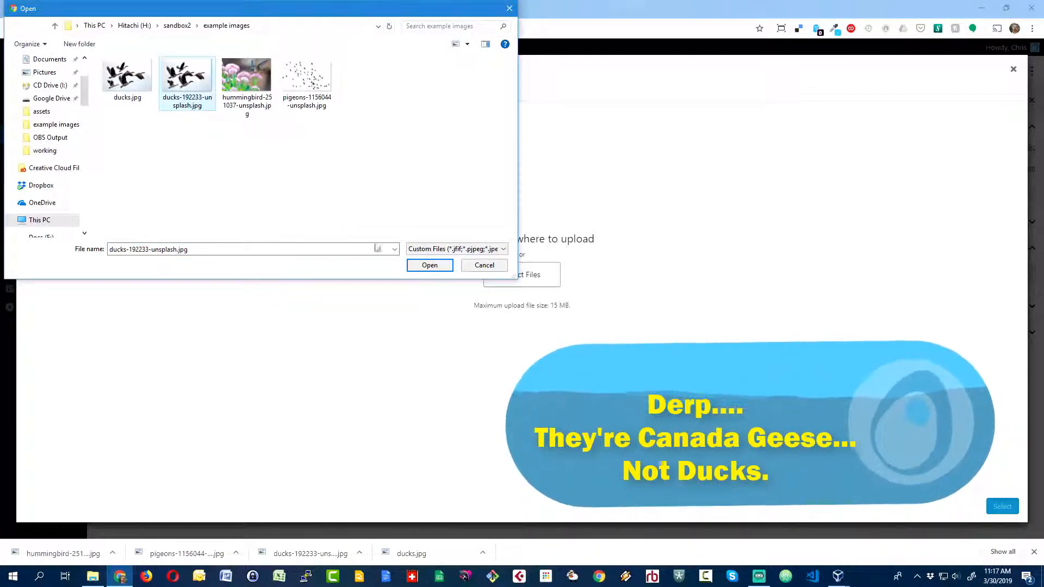
pyautogui.click(423, 266)
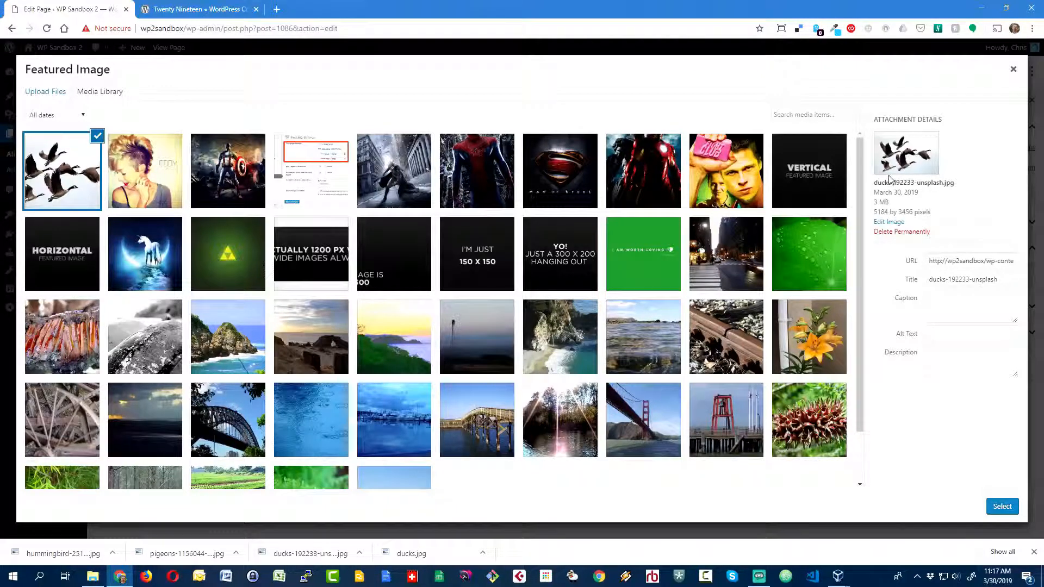
# - Open the uploaded ducks image for editing and scale it to a width of 2000 pixels
pyautogui.click(884, 223)
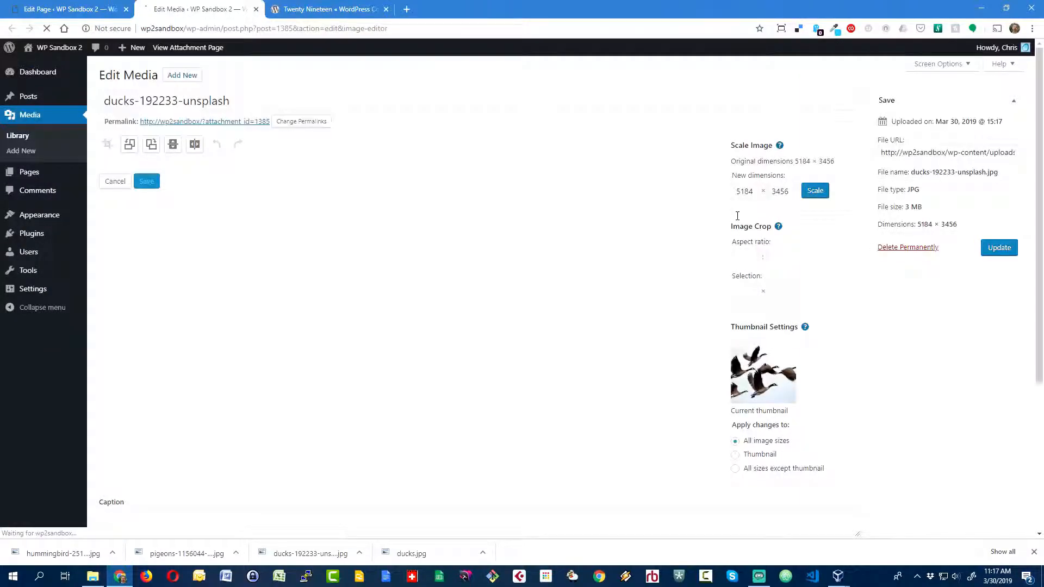
pyautogui.click(51, 10)
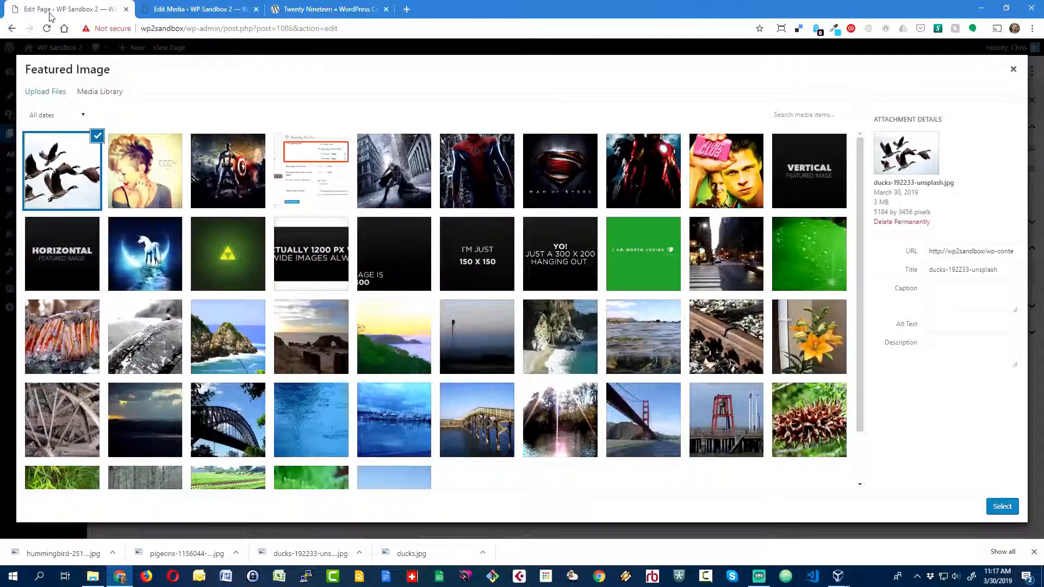
pyautogui.click(172, 9)
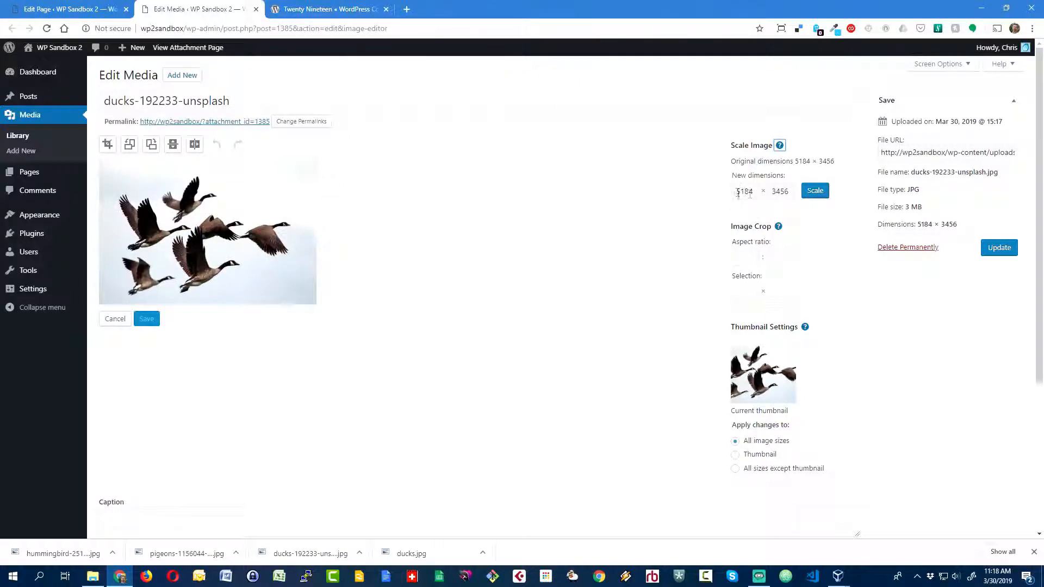
pyautogui.click(755, 197)
pyautogui.moveTo(755, 191); pyautogui.dragTo(723, 190)
pyautogui.write('1')
pyautogui.write('2')
pyautogui.press('BackSpace')
pyautogui.press('BackSpace')
pyautogui.write('2000')
pyautogui.click(821, 193)
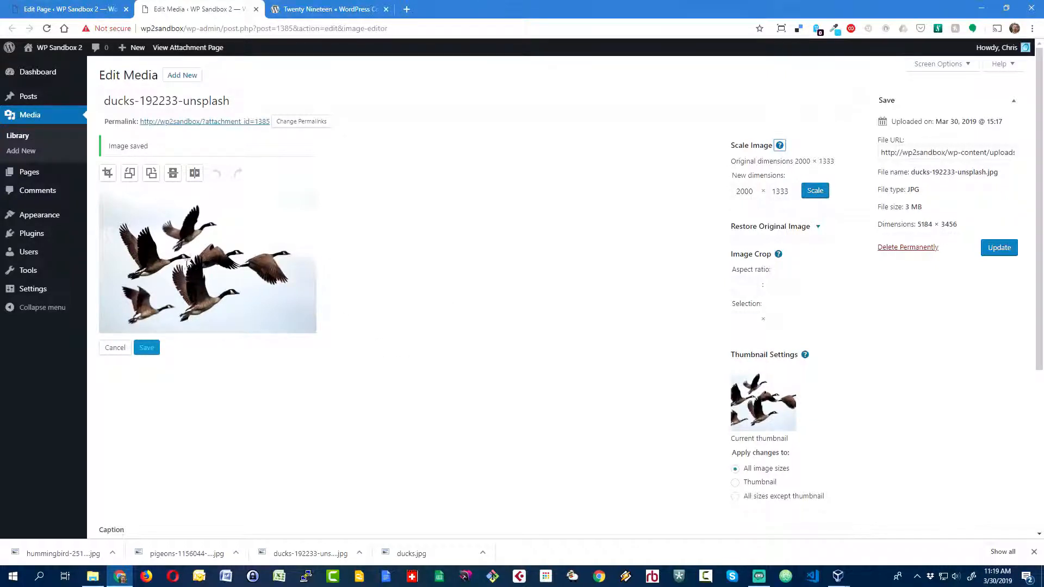
# - Try to crop the scaled image to 2000 × 1200 pixels by updating the media file, and check its dimensions
pyautogui.click(109, 175)
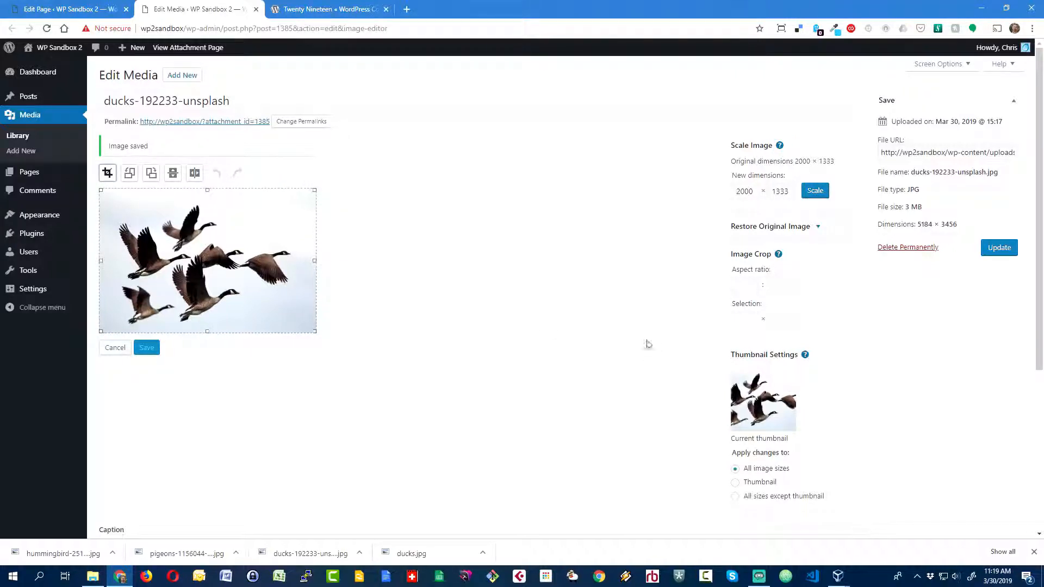
pyautogui.click(751, 317)
pyautogui.write('2000')
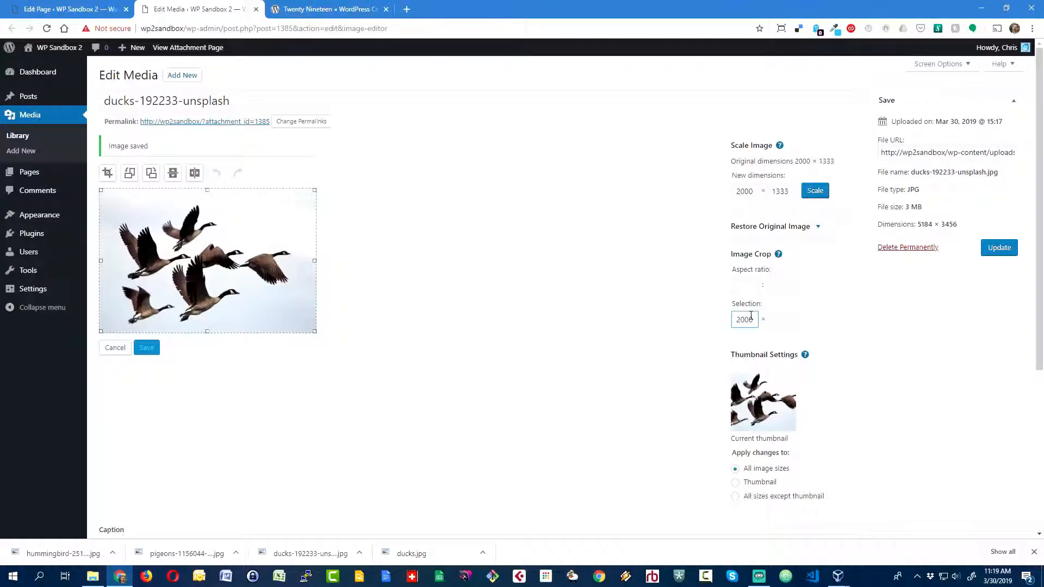
pyautogui.click(777, 318)
pyautogui.write('1200')
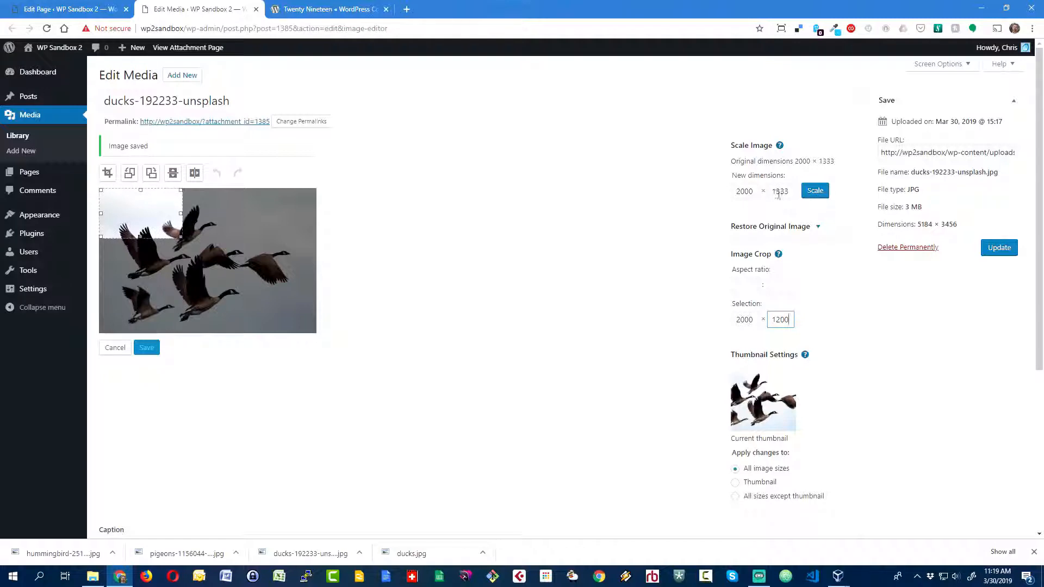
pyautogui.click(999, 248)
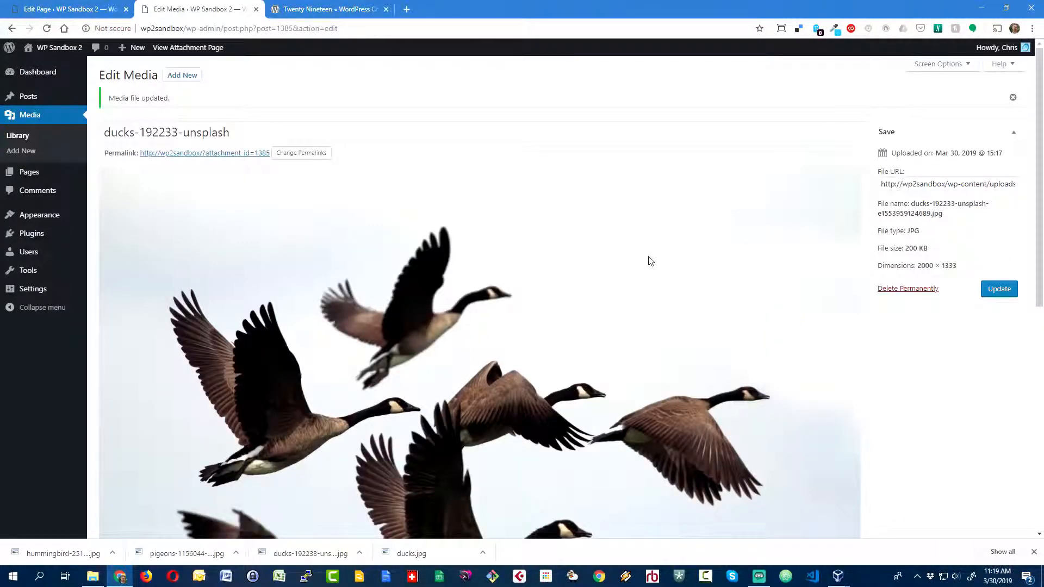
pyautogui.moveTo(923, 265)
pyautogui.mouseDown()
pyautogui.moveTo(960, 270)
pyautogui.moveTo(911, 278)
pyautogui.mouseUp()
# - Reopen the image for editing and set a crop selection of 2000 × 1200 pixels that trims its upper and lower edges
pyautogui.scroll(-5, 727, 342)
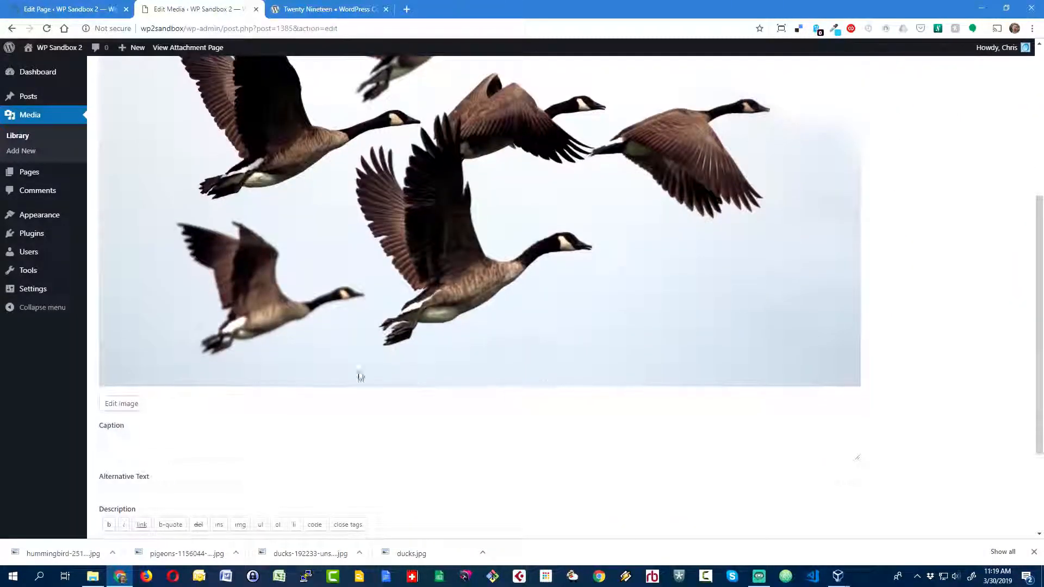
pyautogui.click(136, 403)
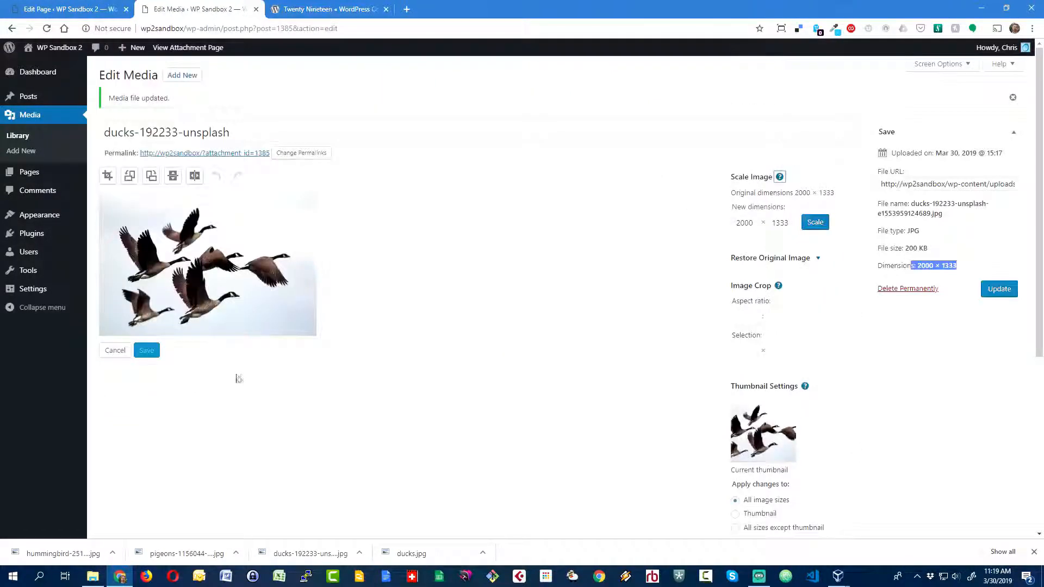
pyautogui.click(107, 176)
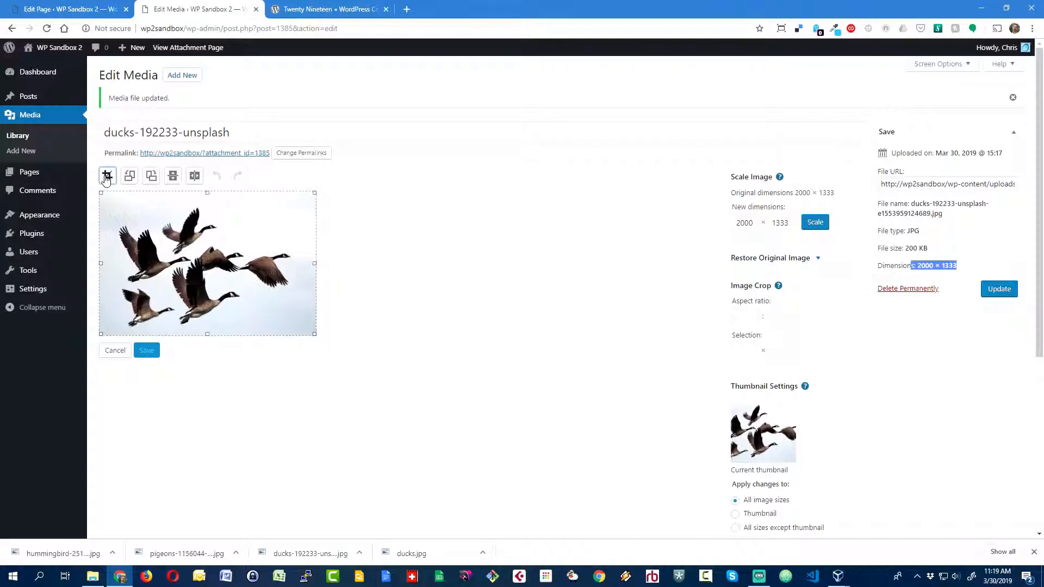
pyautogui.moveTo(207, 192); pyautogui.dragTo(207, 197)
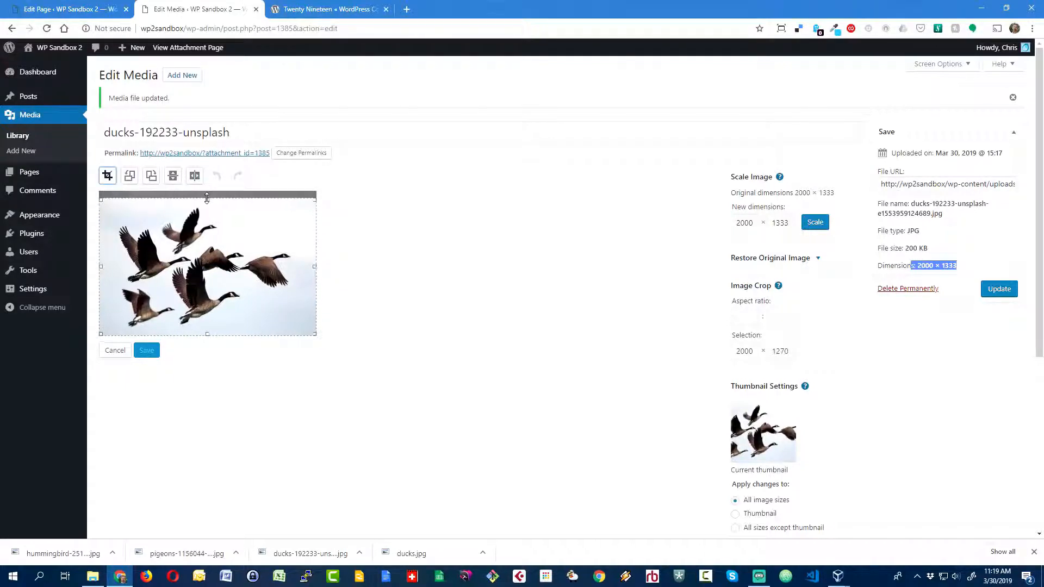
pyautogui.moveTo(207, 334)
pyautogui.mouseDown()
pyautogui.moveTo(207, 319)
pyautogui.moveTo(208, 329)
pyautogui.mouseUp()
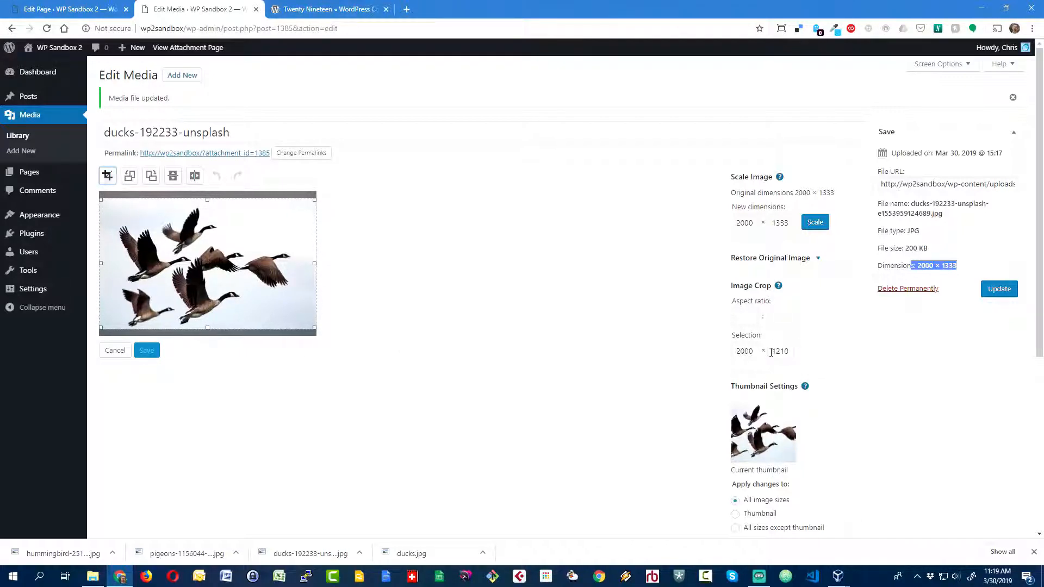
pyautogui.moveTo(771, 352); pyautogui.dragTo(795, 353)
pyautogui.write('1')
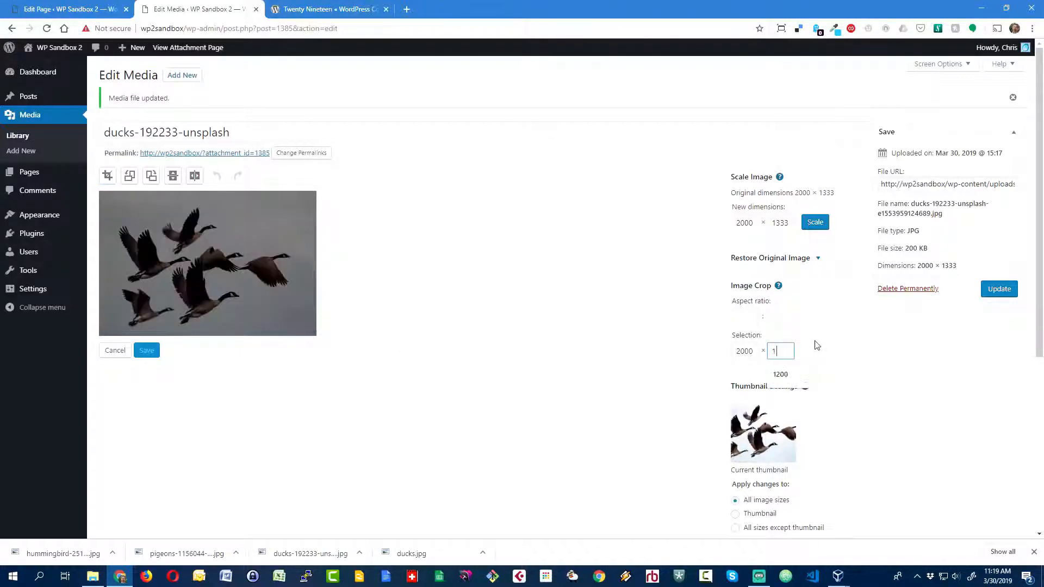
pyautogui.write('200')
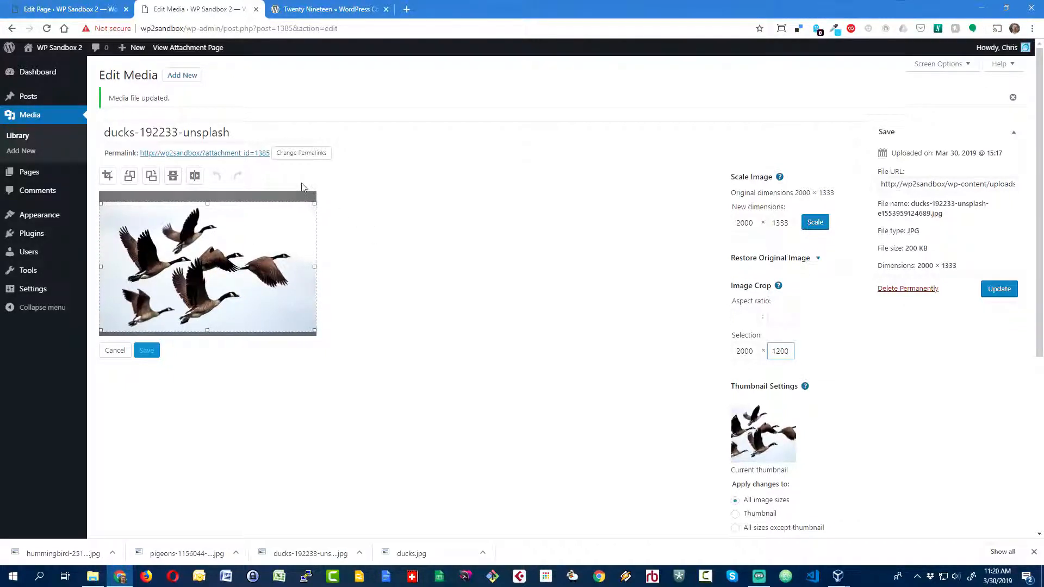
# - Apply the crop to the ducks image, save the edited image and update the media file
pyautogui.click(107, 180)
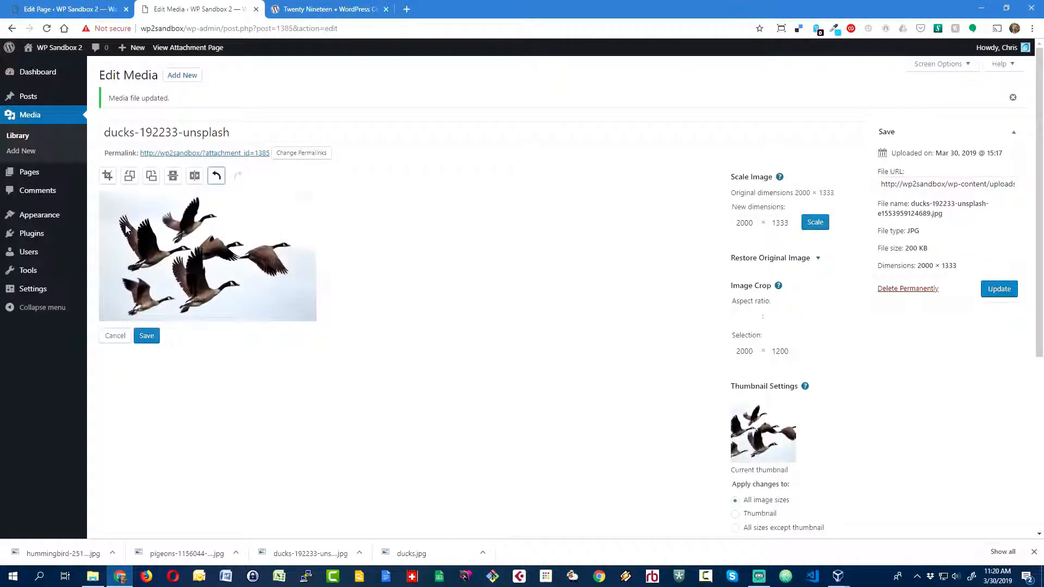
pyautogui.click(150, 337)
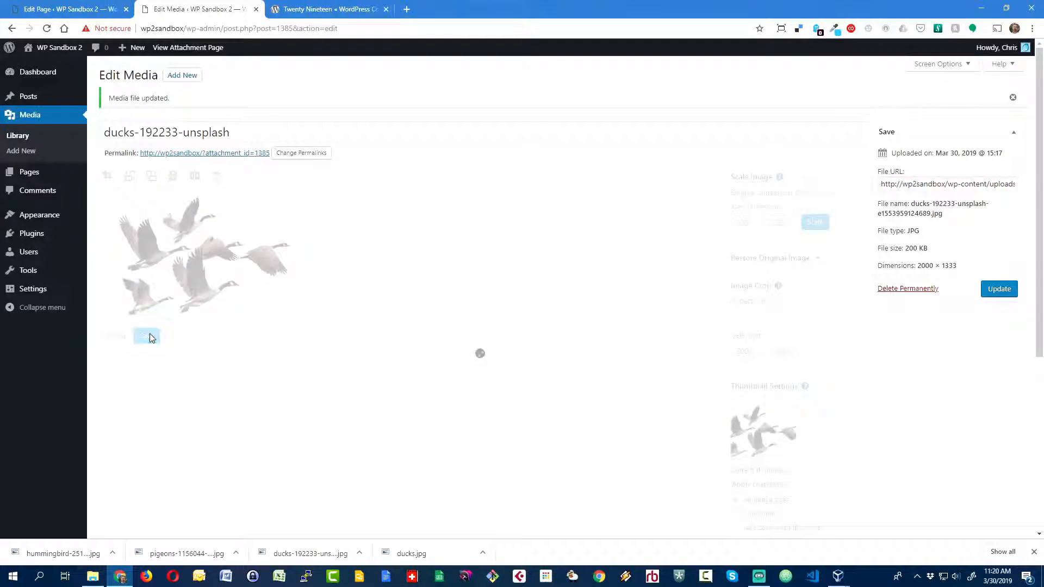
pyautogui.scroll(-5, 204, 334)
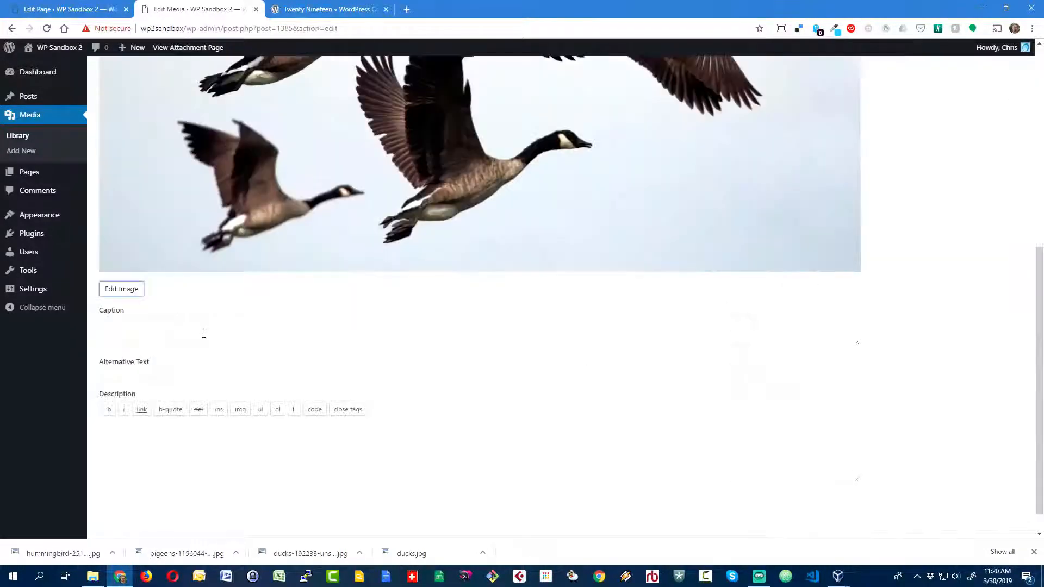
pyautogui.scroll(5, 869, 234)
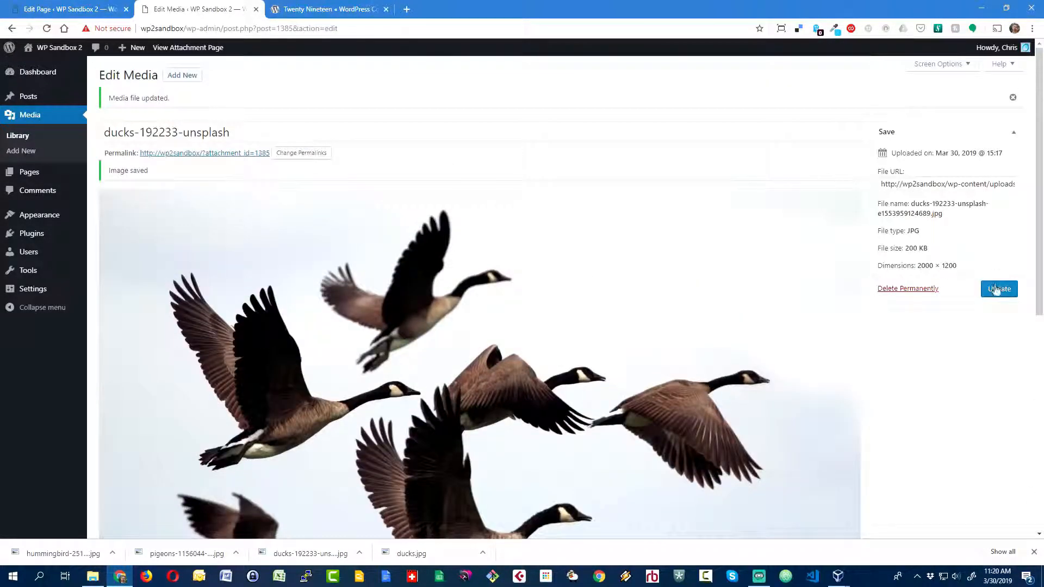
pyautogui.click(998, 289)
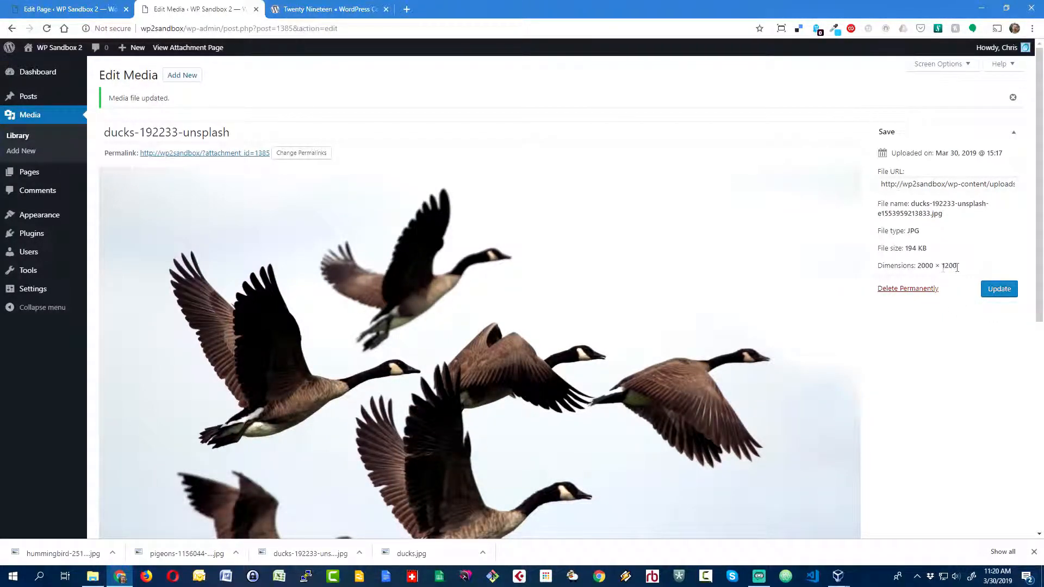
pyautogui.scroll(-5, 742, 328)
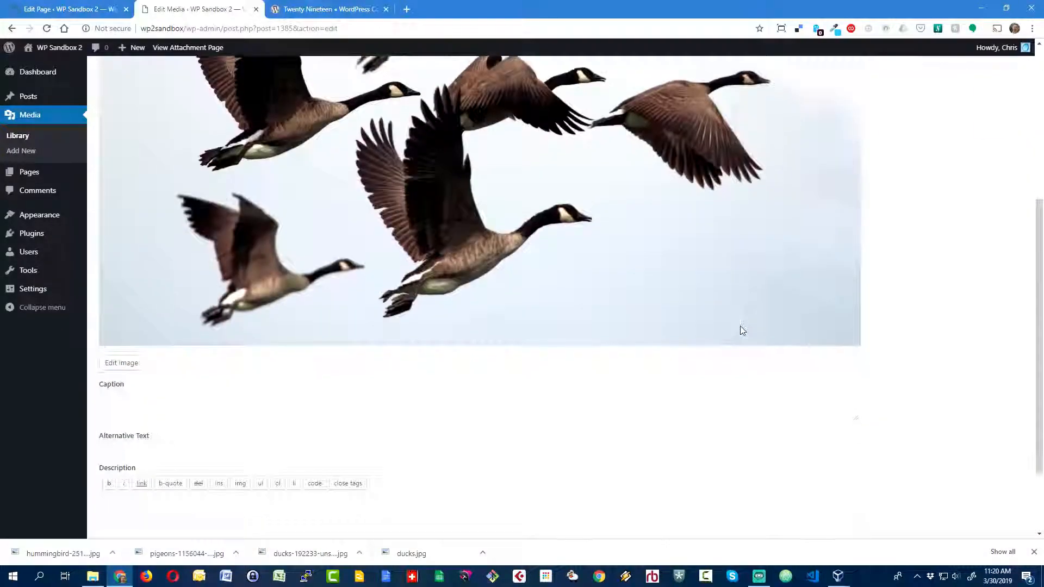
pyautogui.scroll(5, 742, 328)
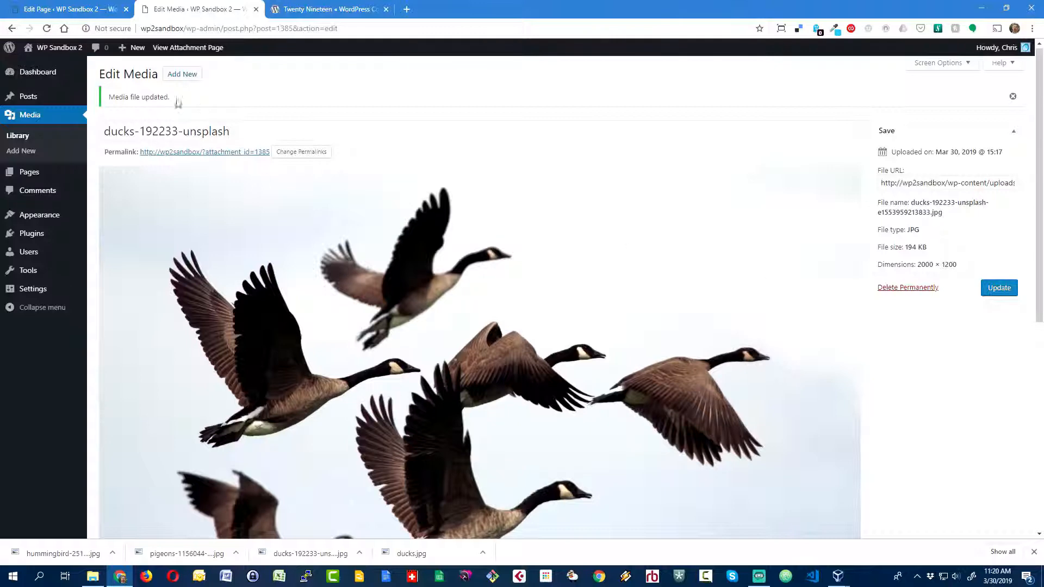
# - Set the edited 2000 × 1200 ducks image as the About page's featured image and update the page
pyautogui.click(256, 9)
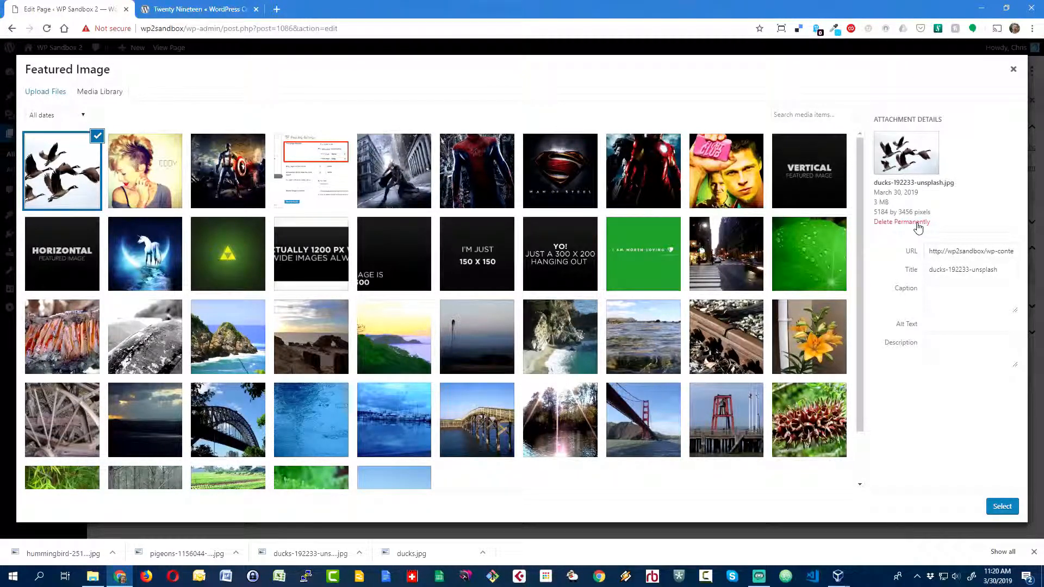
pyautogui.click(1016, 72)
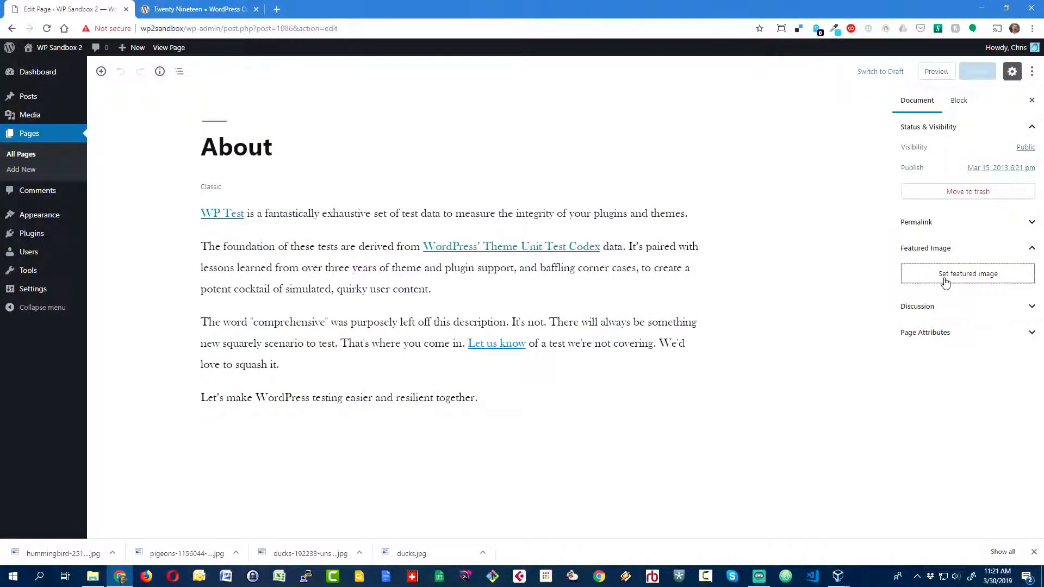
pyautogui.click(944, 279)
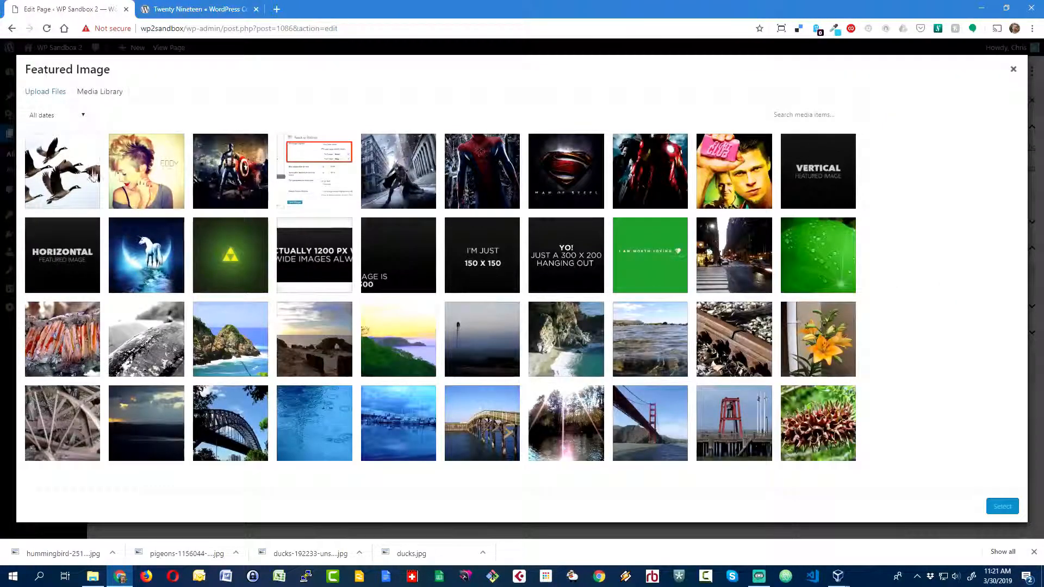
pyautogui.click(57, 175)
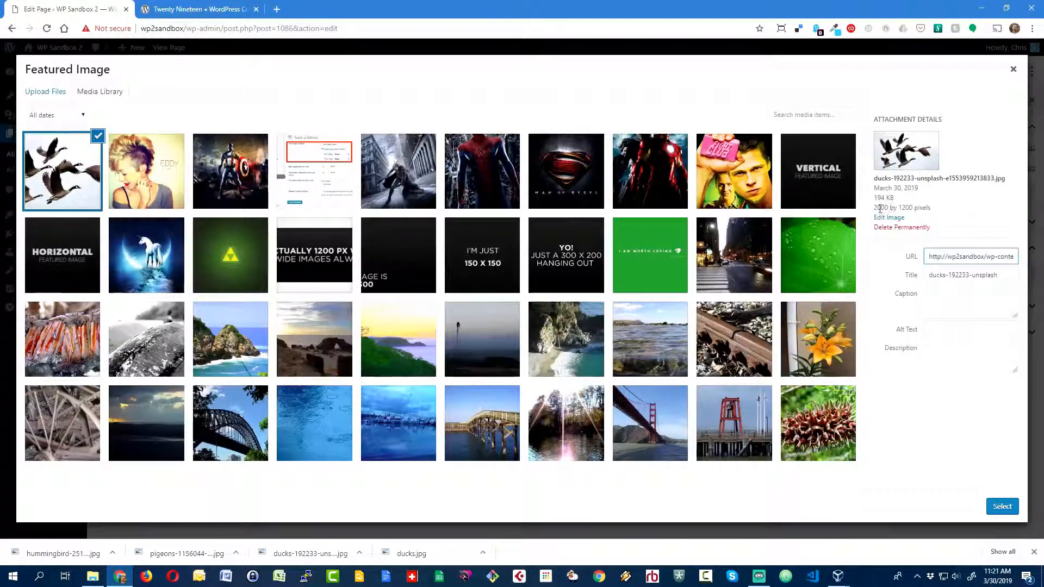
pyautogui.moveTo(874, 208); pyautogui.dragTo(920, 211)
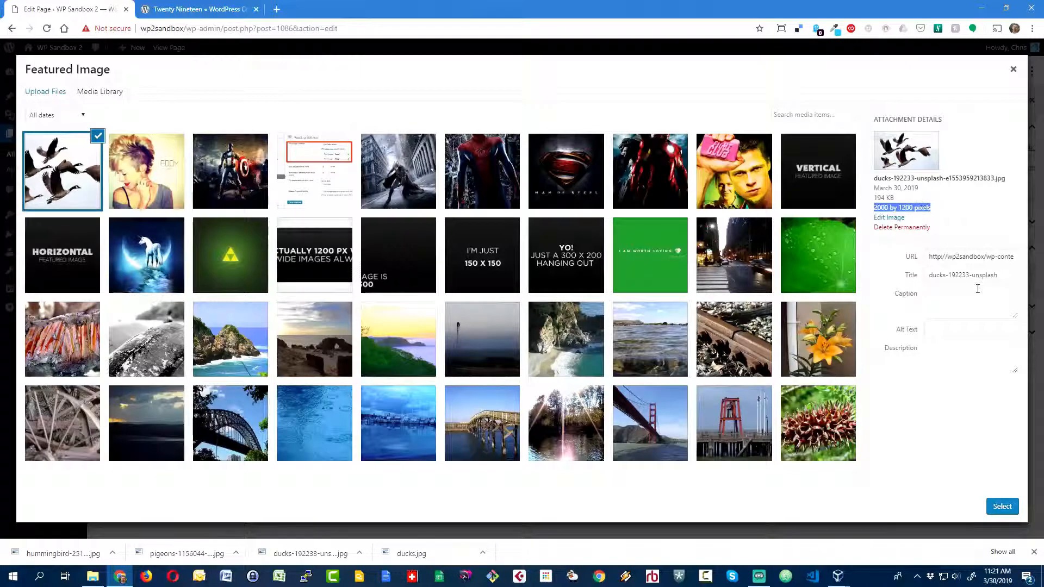
pyautogui.click(1002, 506)
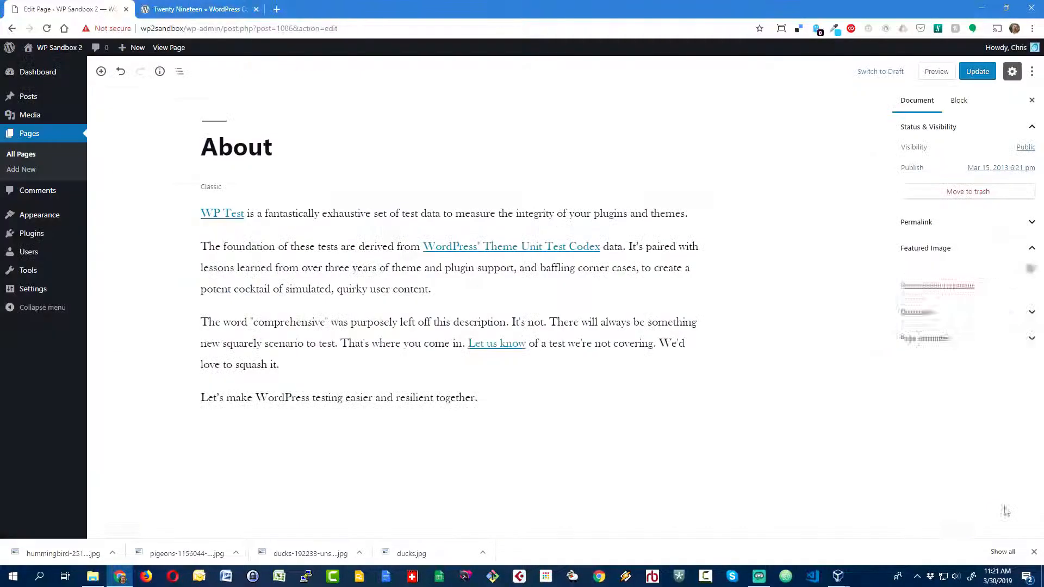
pyautogui.click(970, 72)
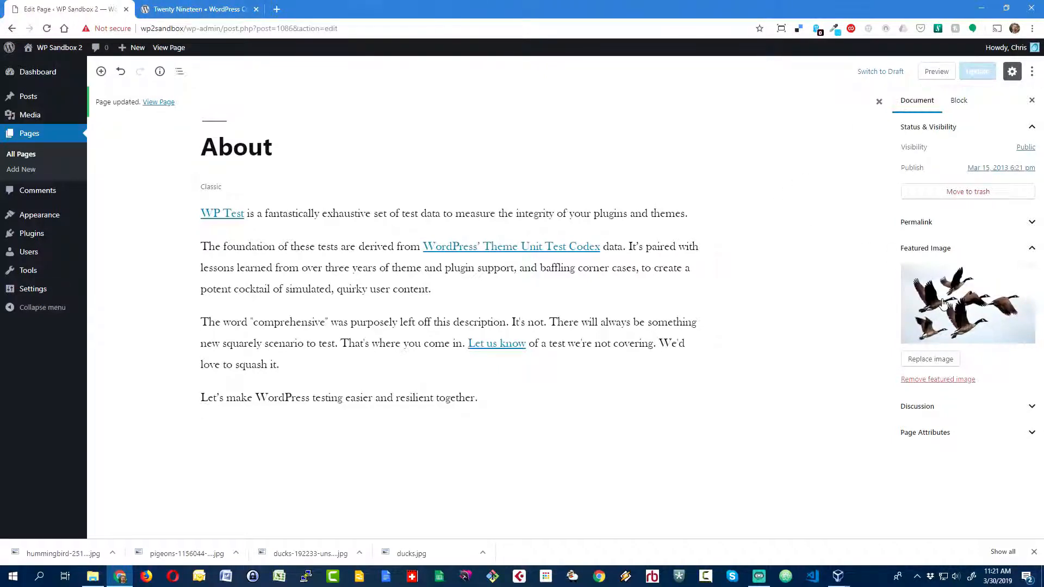
# - View the published About page and examine how the featured image fills its header
pyautogui.click(151, 105)
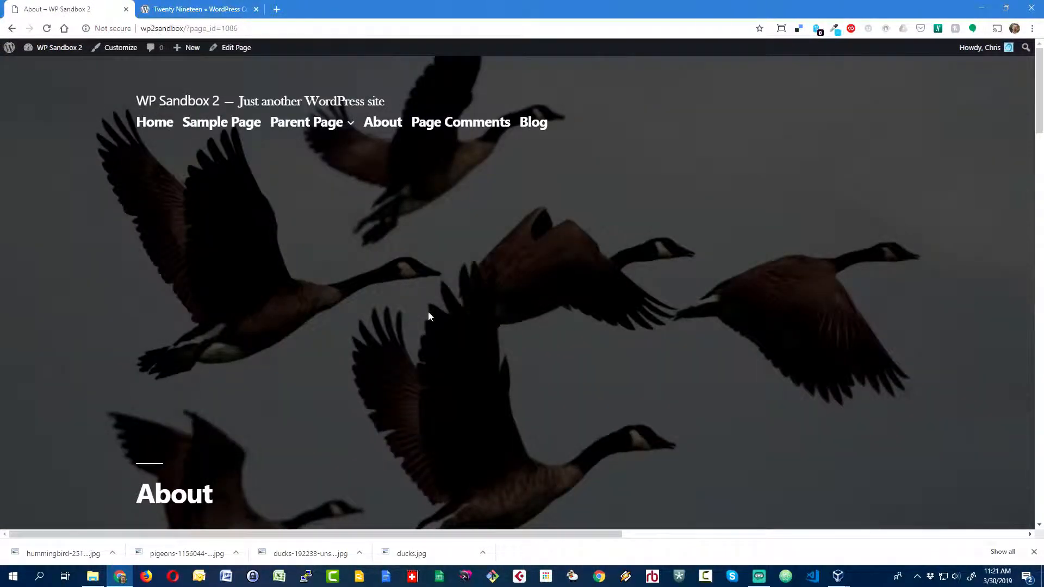
pyautogui.scroll(-3, 436, 312)
pyautogui.scroll(3, 435, 312)
pyautogui.scroll(-2, 616, 239)
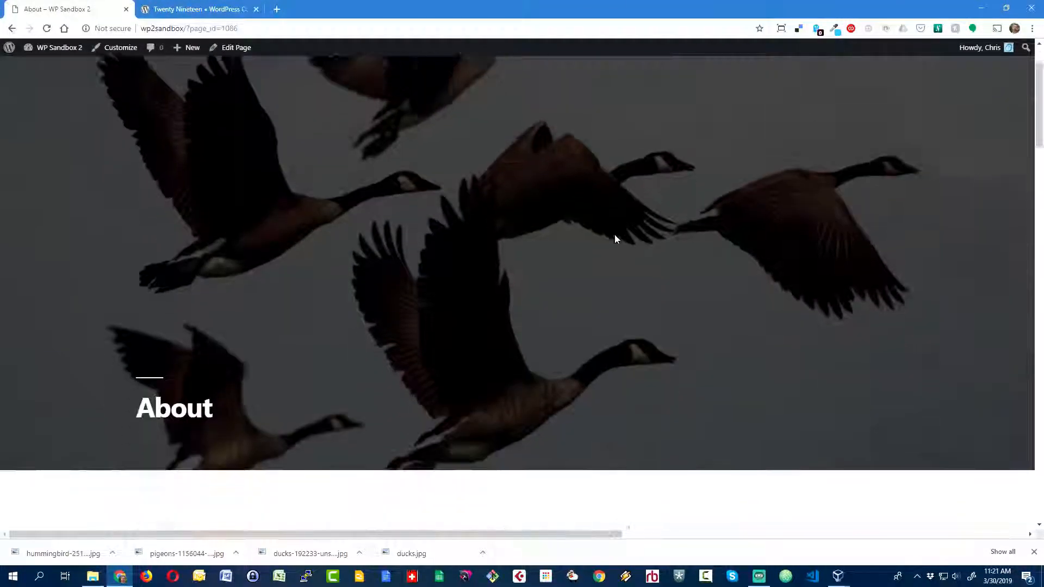
pyautogui.scroll(2, 615, 239)
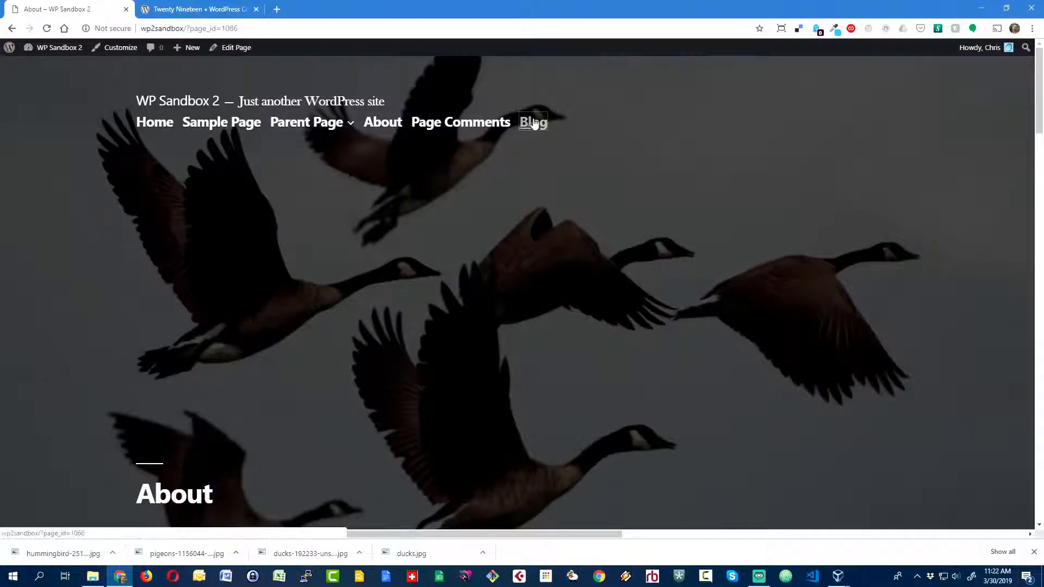
# - Visit the site's Blog page, look over its header and content, and open it for editing
pyautogui.click(534, 123)
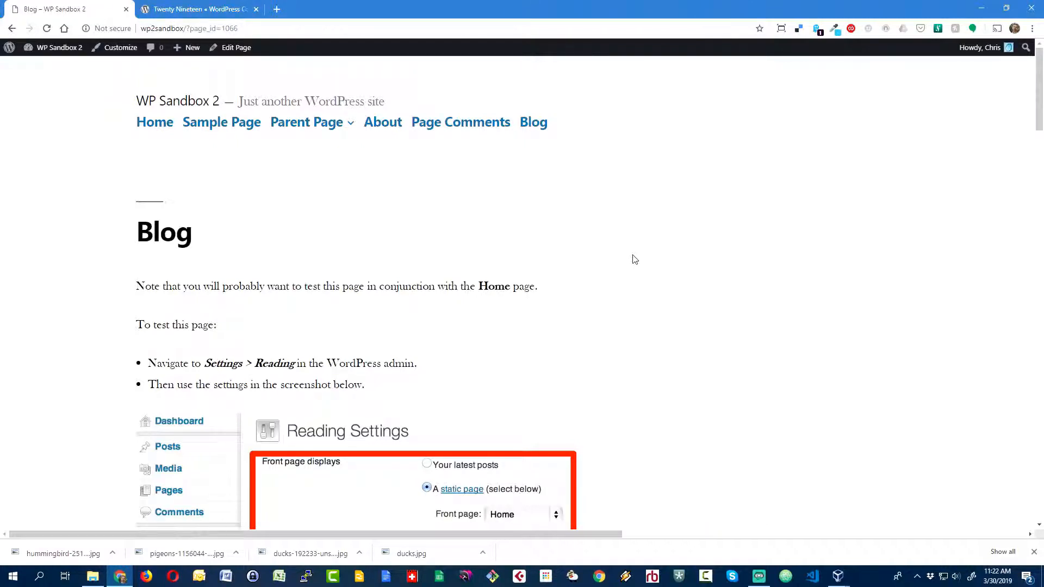
pyautogui.scroll(-3, 633, 259)
pyautogui.scroll(3, 634, 259)
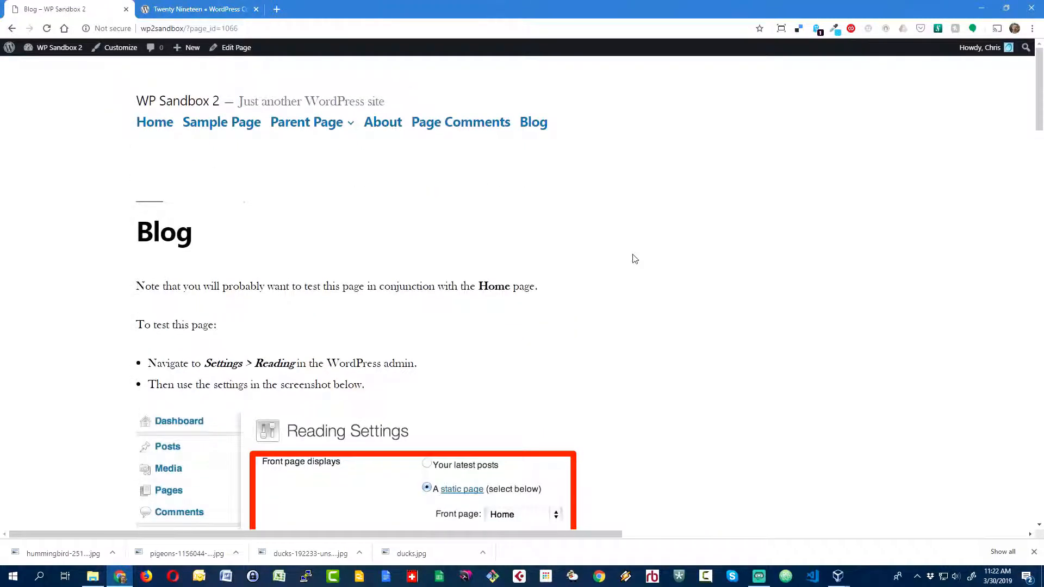
pyautogui.click(235, 60)
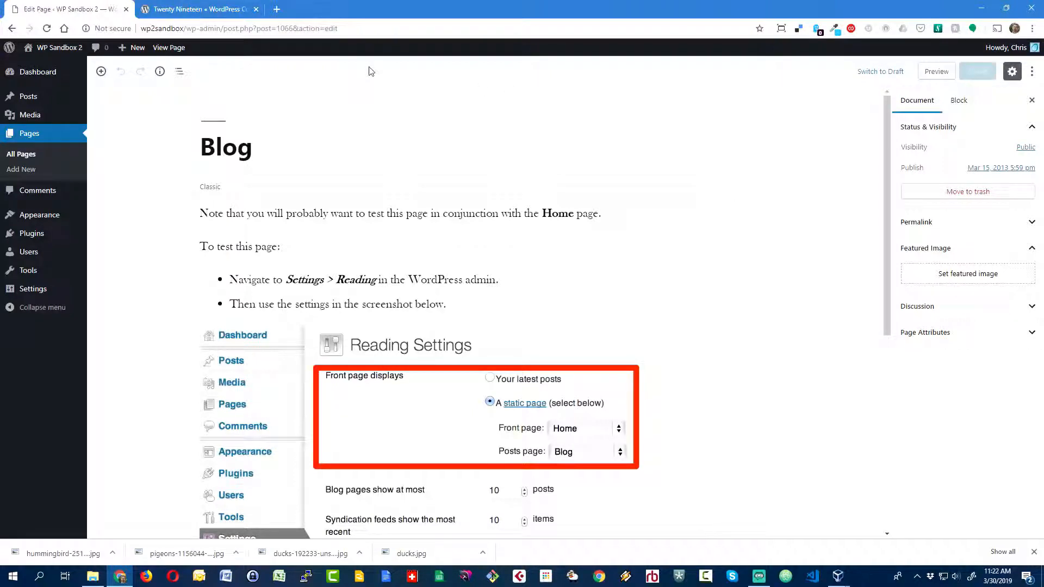
# - Open the media library in a separate browser tab and upload hummingbird-251037-unsplash.jpg from the example images folder
pyautogui.rightClick(28, 118)
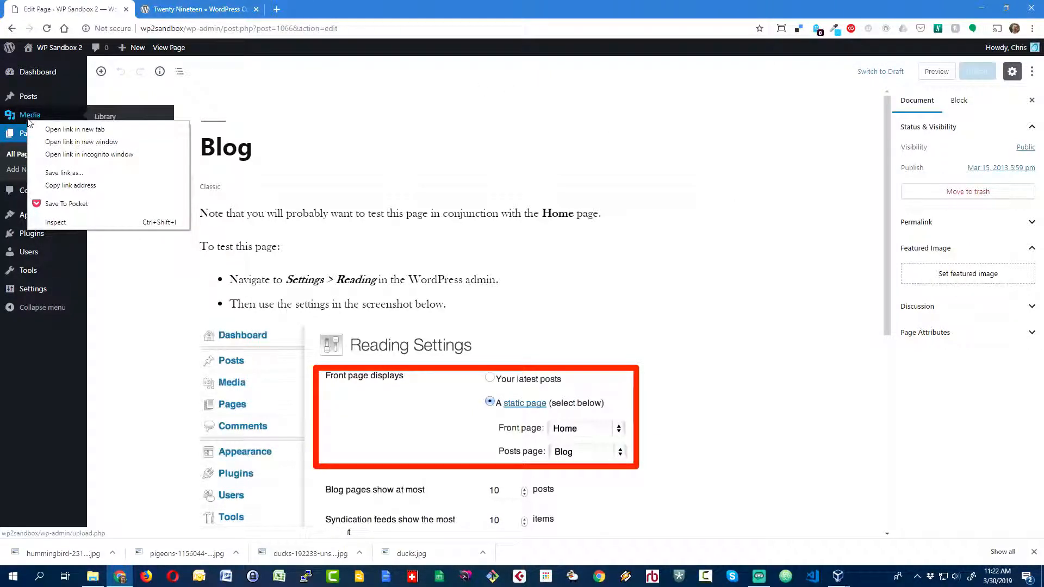
pyautogui.click(40, 131)
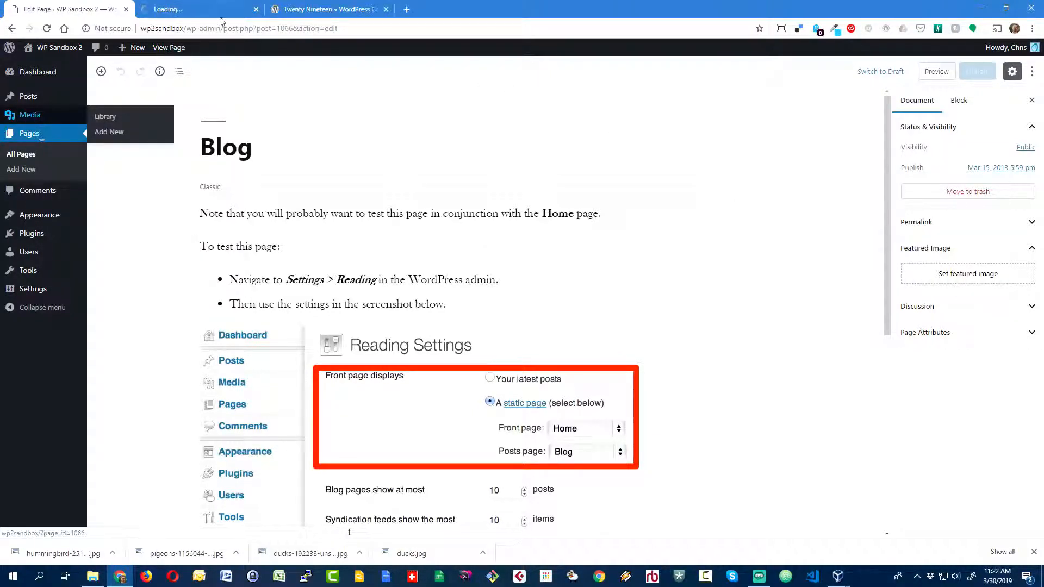
pyautogui.click(201, 10)
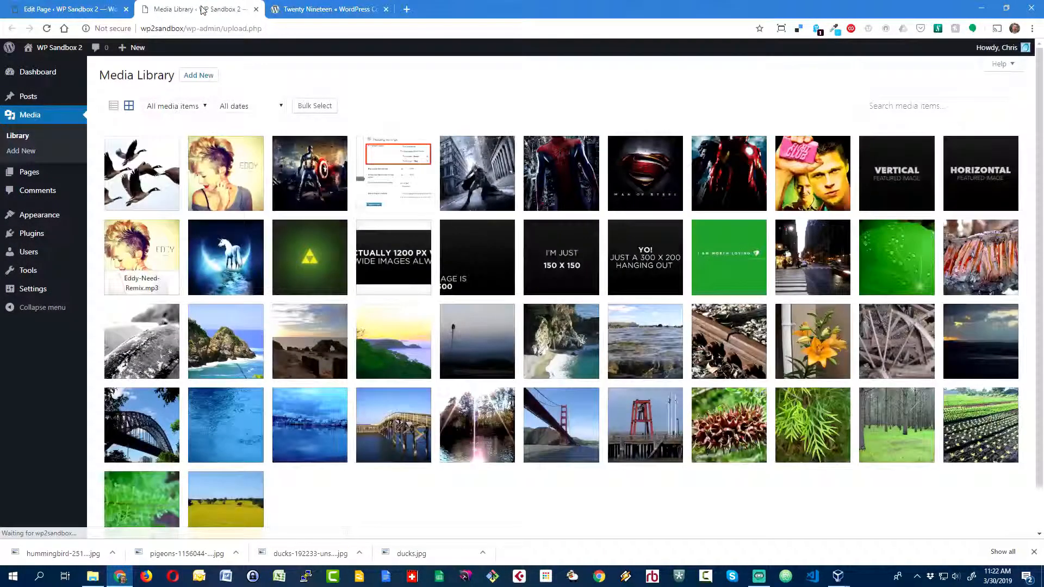
pyautogui.click(199, 75)
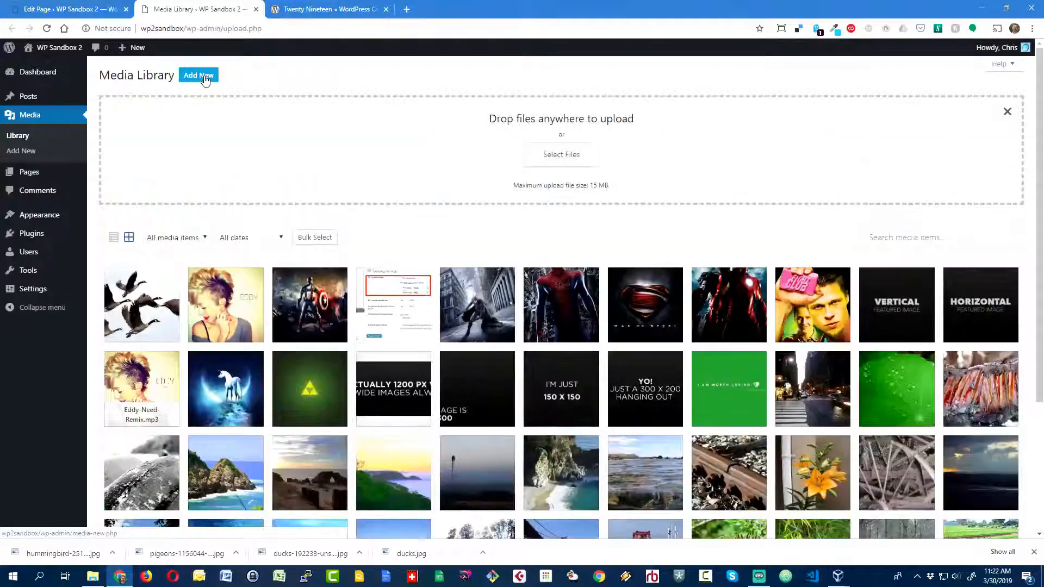
pyautogui.click(551, 171)
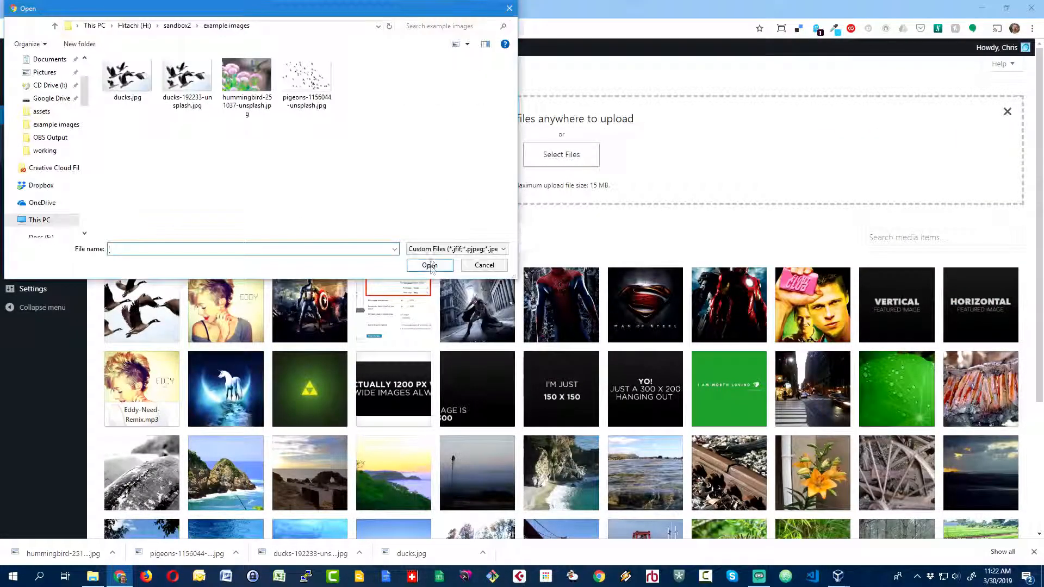
pyautogui.click(225, 68)
pyautogui.click(427, 263)
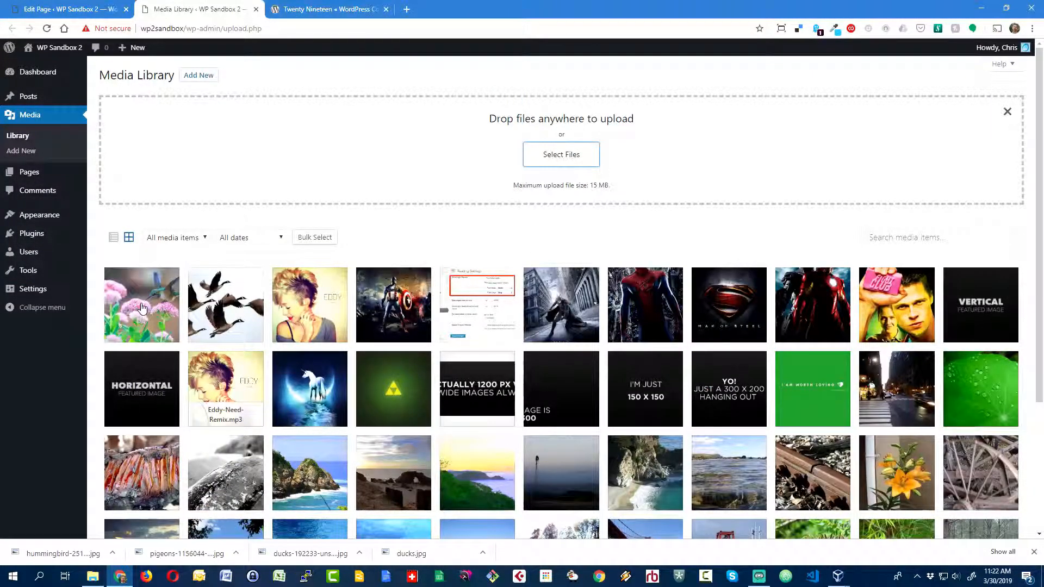
# - Open the uploaded hummingbird image for editing, scale it to a width of 2000 pixels and close its details
pyautogui.click(142, 308)
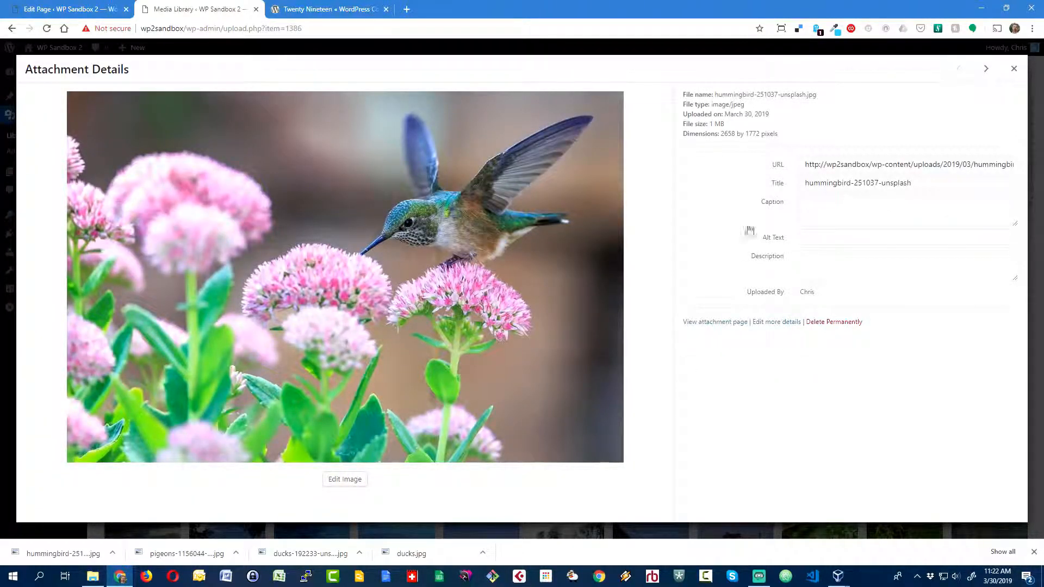
pyautogui.click(336, 479)
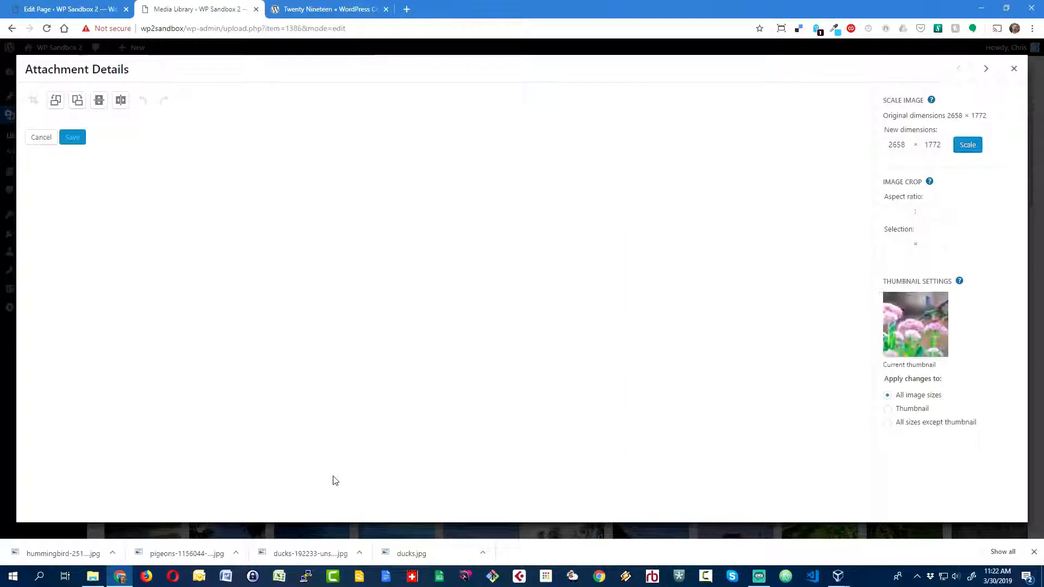
pyautogui.doubleClick(893, 145)
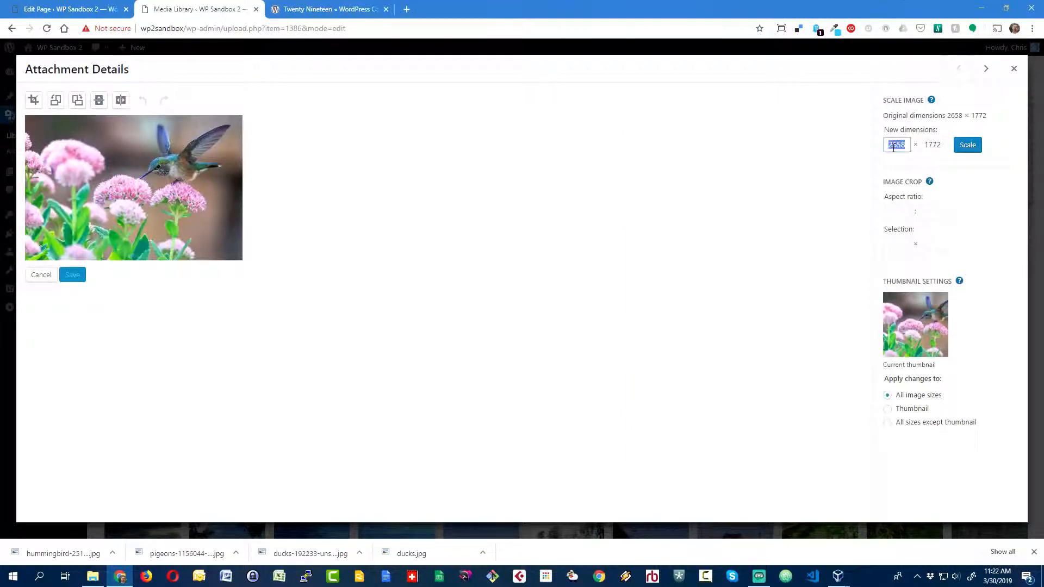
pyautogui.write('2000')
pyautogui.click(965, 151)
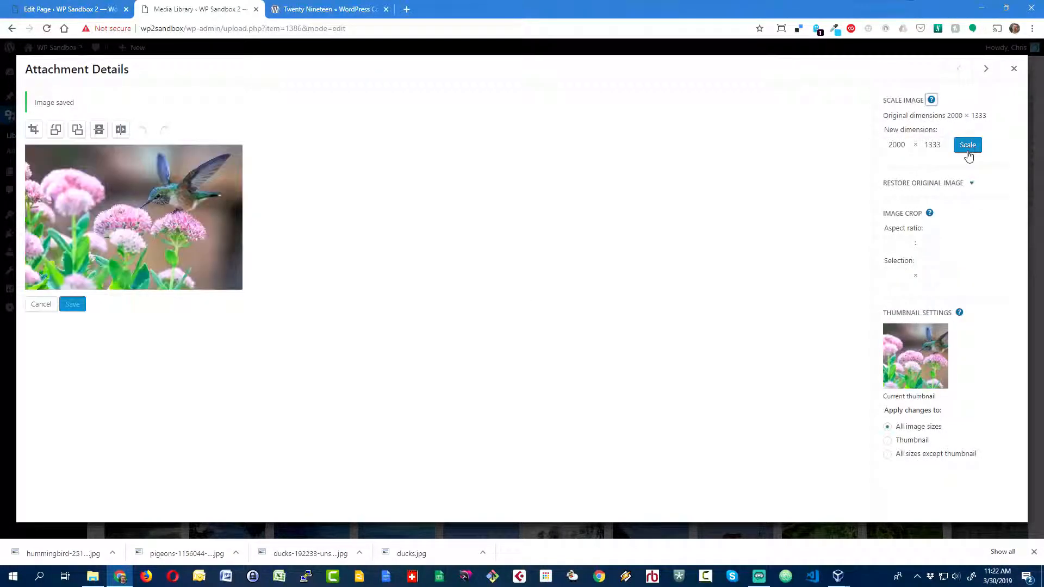
pyautogui.click(1013, 69)
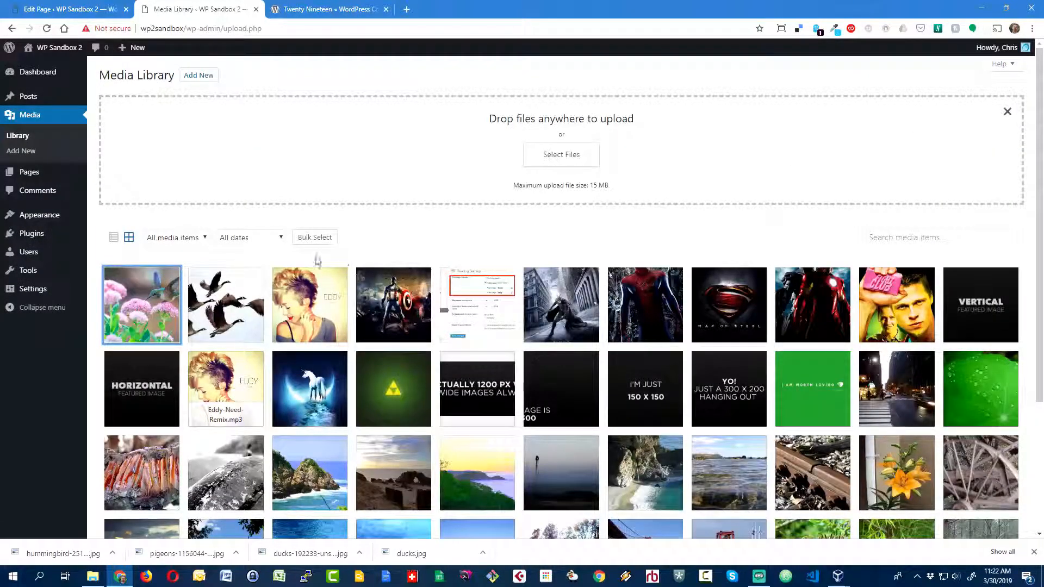
# - Reopen the hummingbird image for editing and set a 2000 × 1200 pixel crop selection that trims its lower edge
pyautogui.click(145, 317)
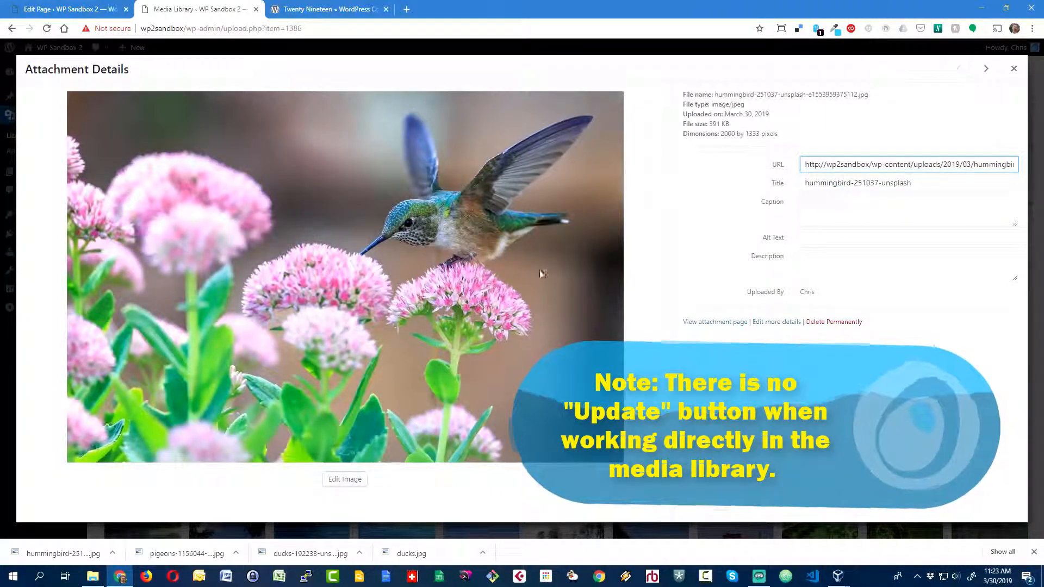
pyautogui.click(344, 480)
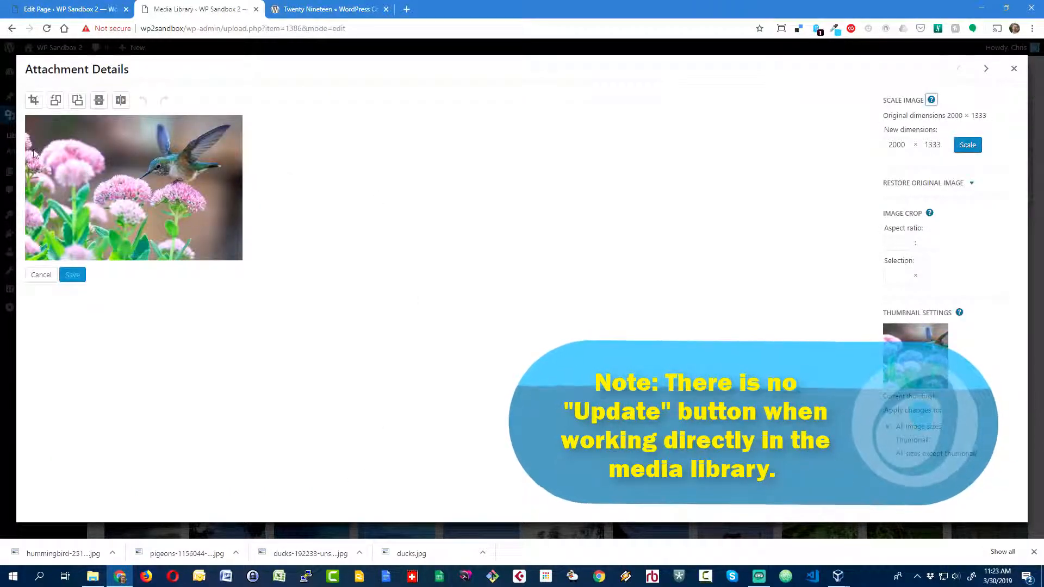
pyautogui.click(33, 99)
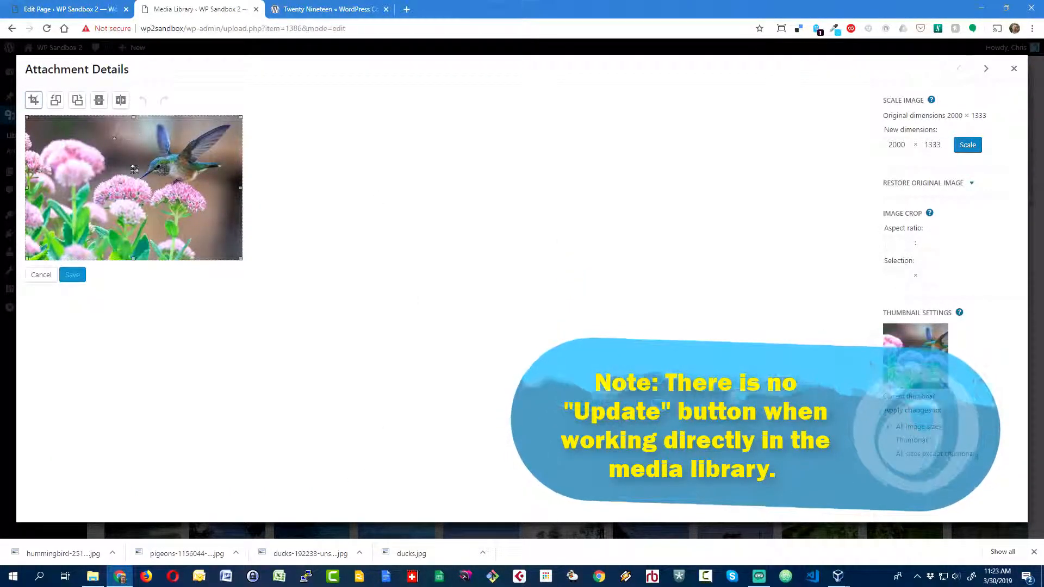
pyautogui.moveTo(135, 260); pyautogui.dragTo(135, 252)
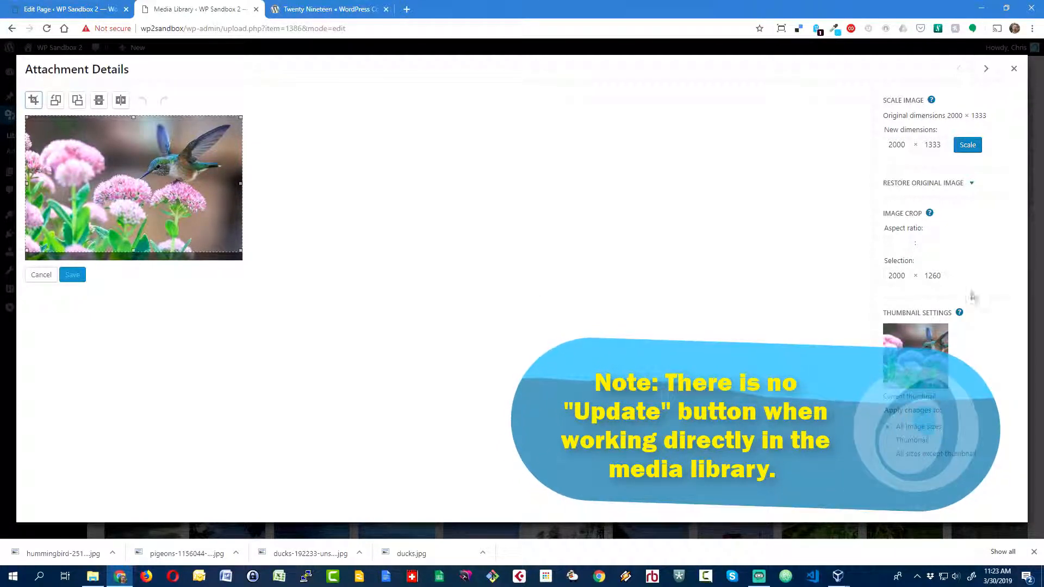
pyautogui.doubleClick(932, 276)
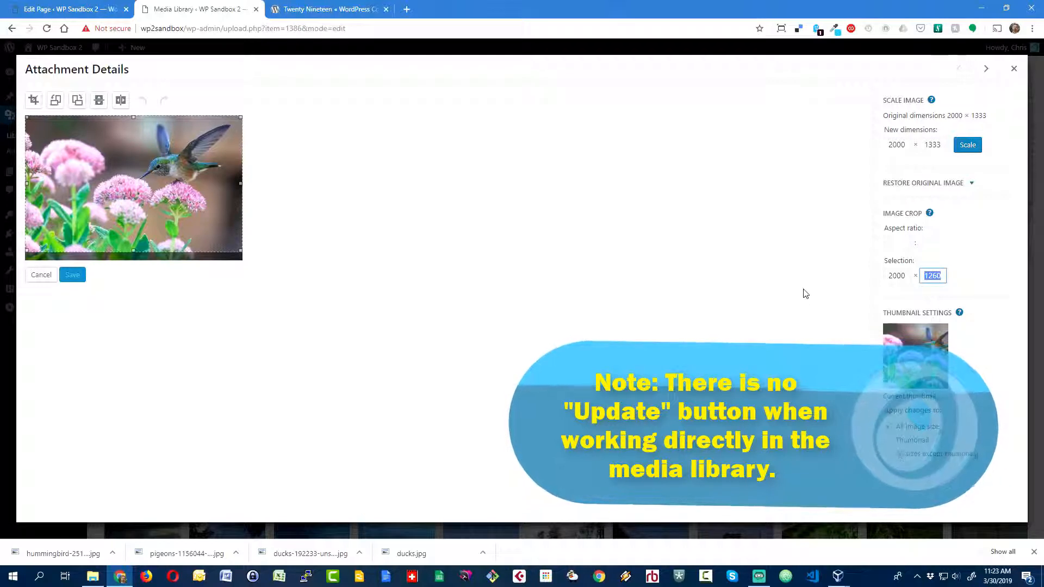
pyautogui.write('1200')
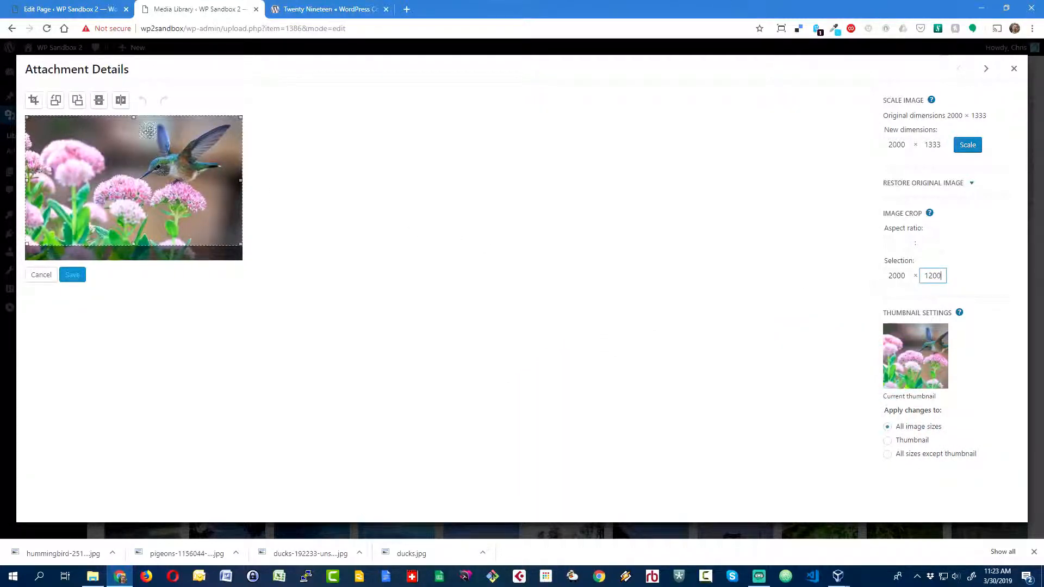
pyautogui.moveTo(170, 164)
pyautogui.mouseDown()
pyautogui.moveTo(170, 203)
pyautogui.moveTo(166, 160)
pyautogui.mouseUp()
# - Apply the crop to the hummingbird image, save it, and close the media library
pyautogui.click(32, 100)
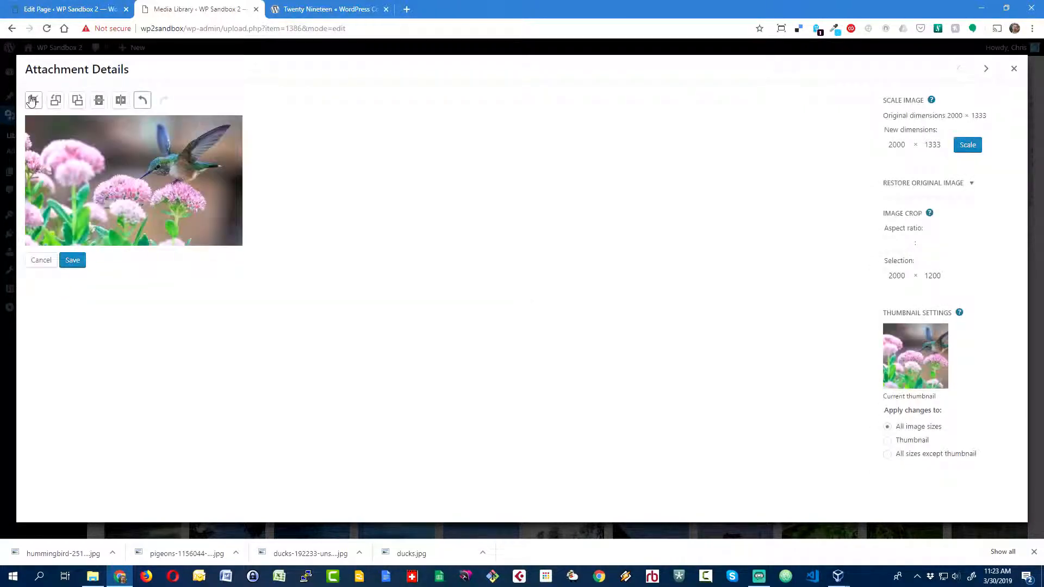
pyautogui.click(74, 260)
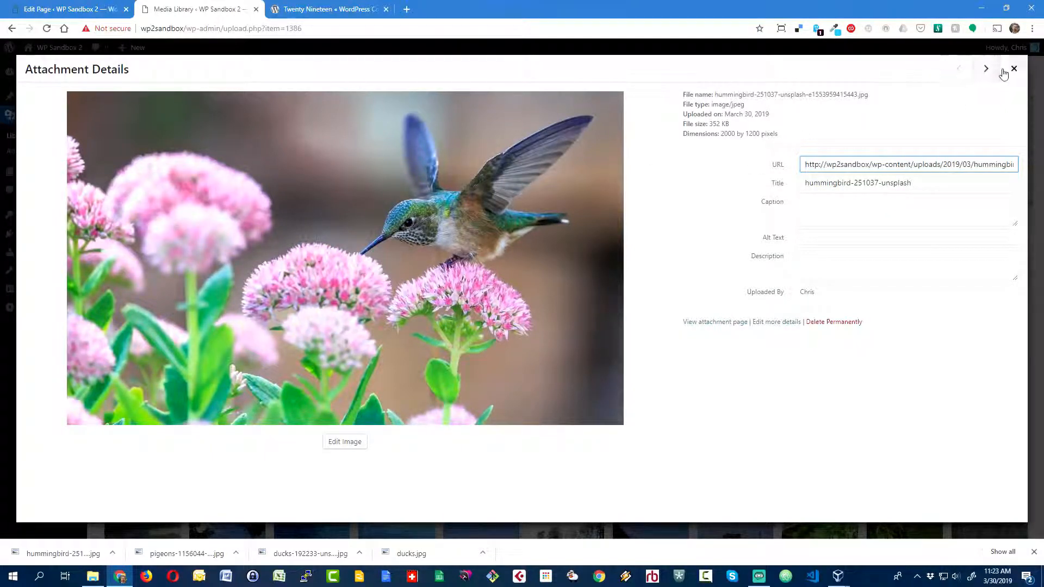
pyautogui.click(1013, 69)
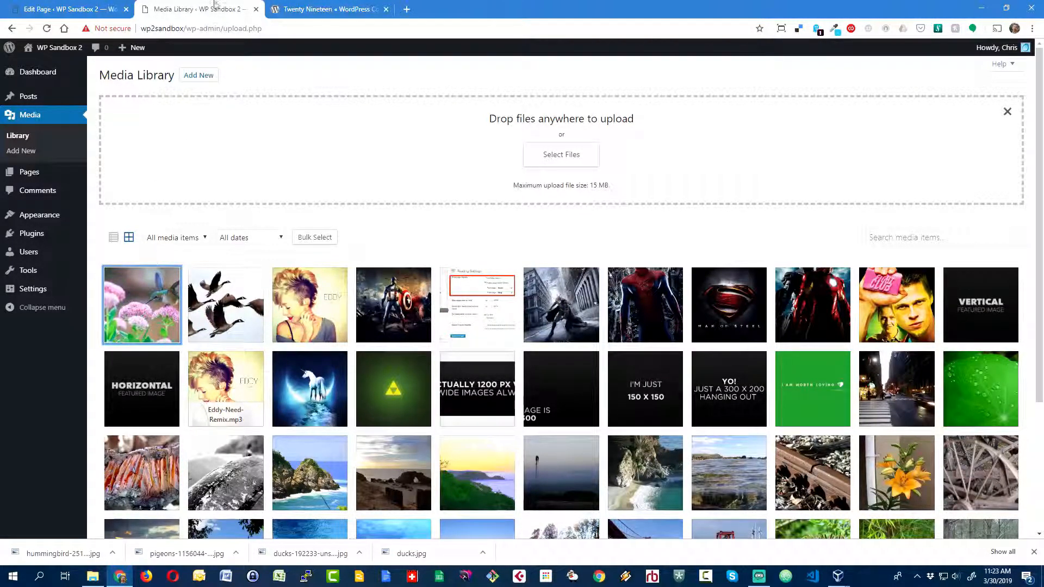
pyautogui.click(256, 9)
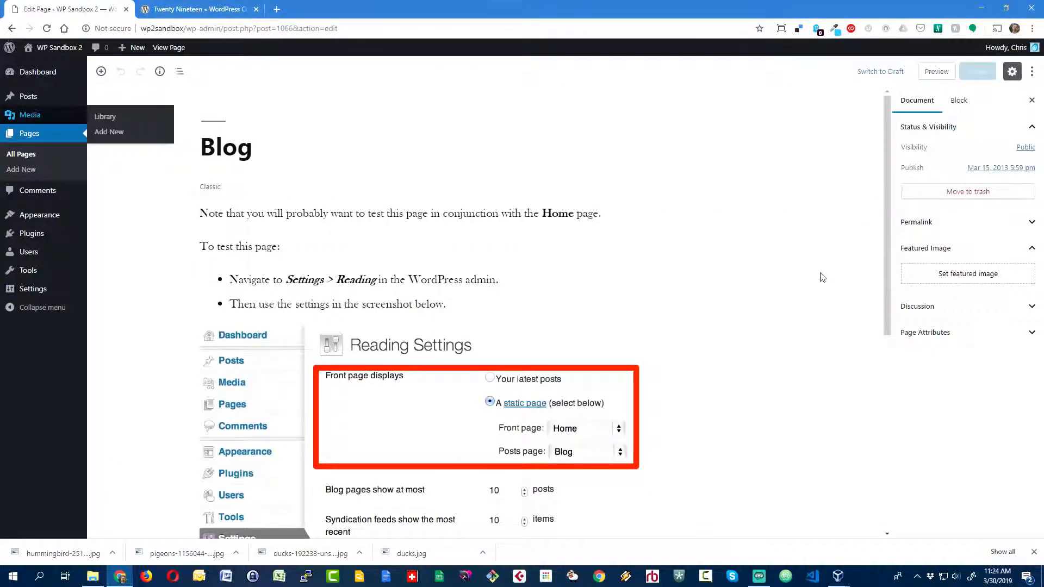
# - Set the cropped hummingbird image as the Blog page's featured image, update the page and view it
pyautogui.click(922, 278)
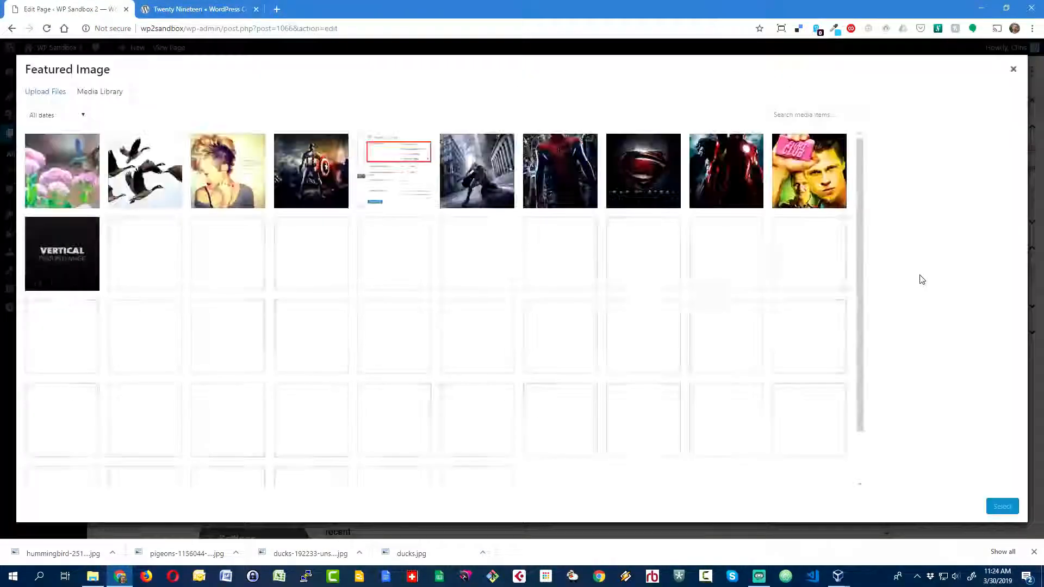
pyautogui.click(55, 181)
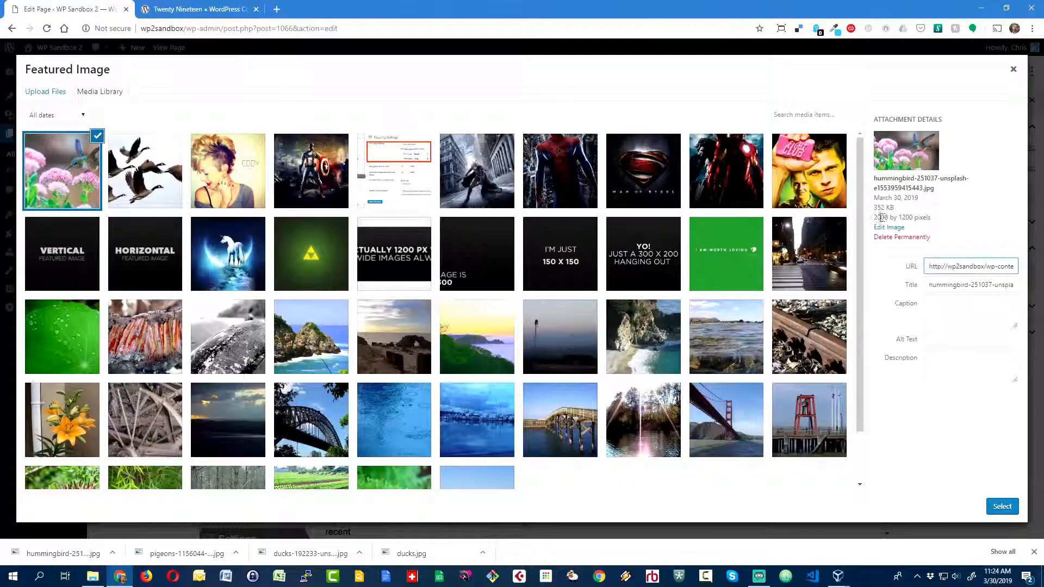
pyautogui.click(1003, 507)
pyautogui.click(978, 72)
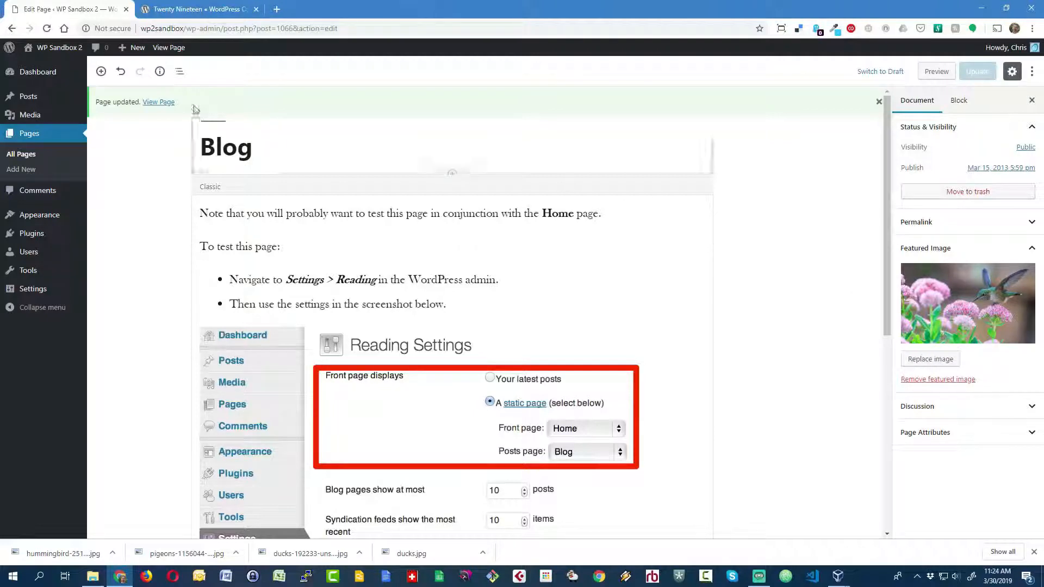
pyautogui.click(163, 107)
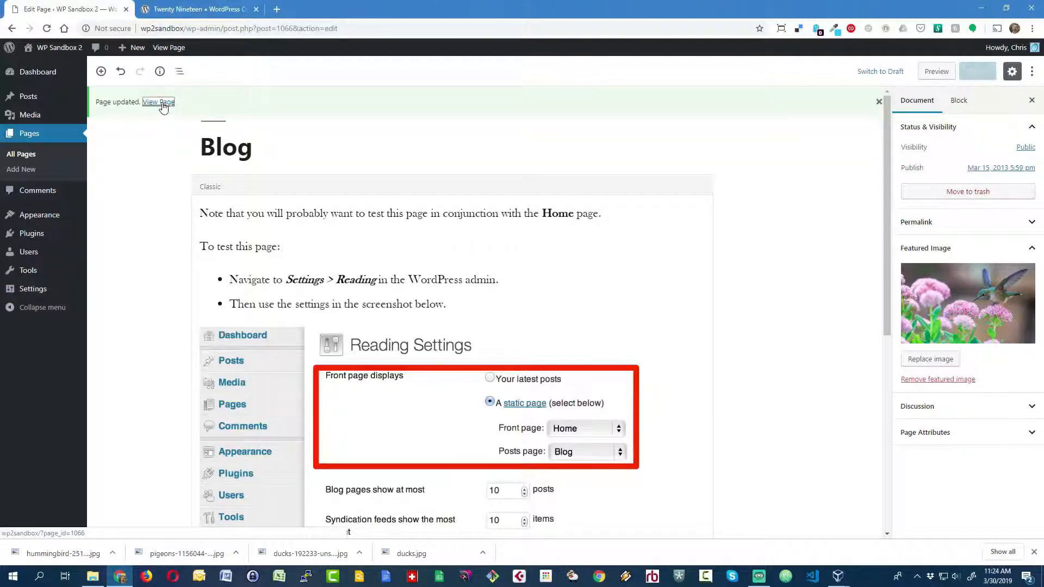